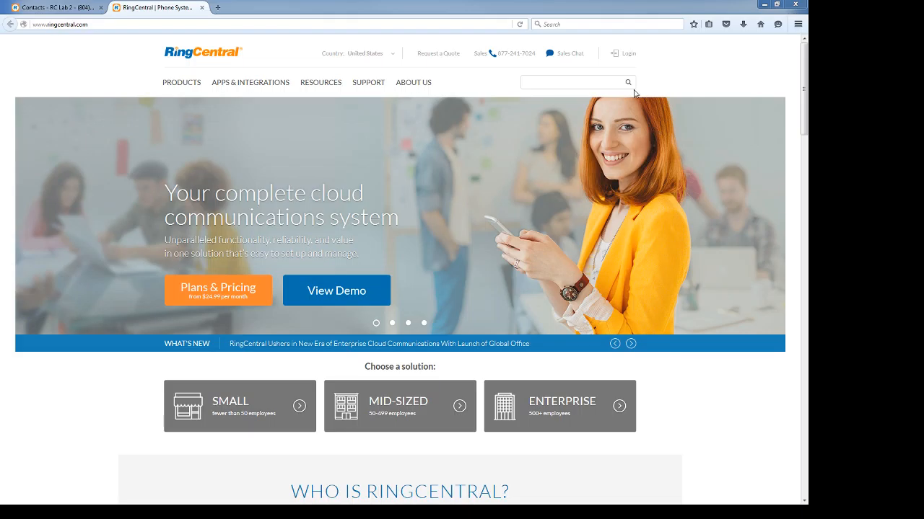
Highlight the RingCentral website address, and switch to the signed-in account to review its recent messages and calls.
{"action": "left_click_drag", "start_coordinate": [99, 25], "coordinate": [32, 26]}
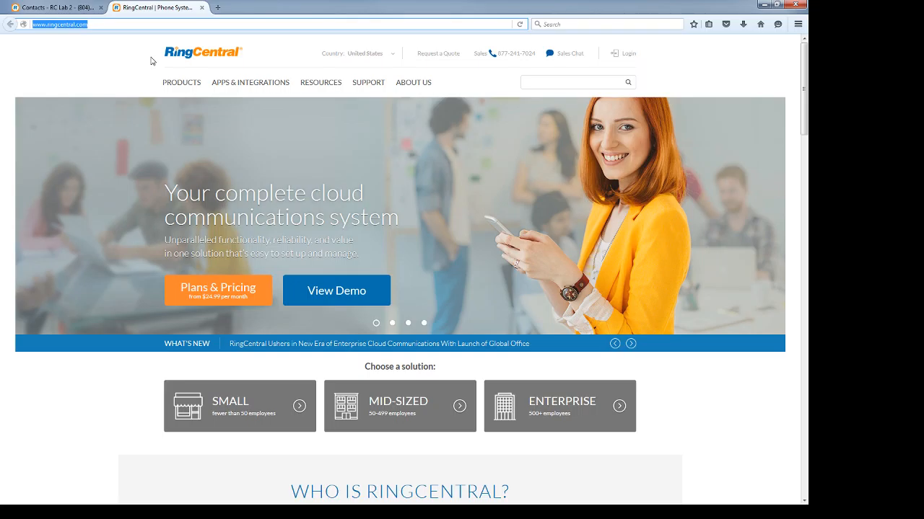
{"action": "left_click", "coordinate": [49, 81]}
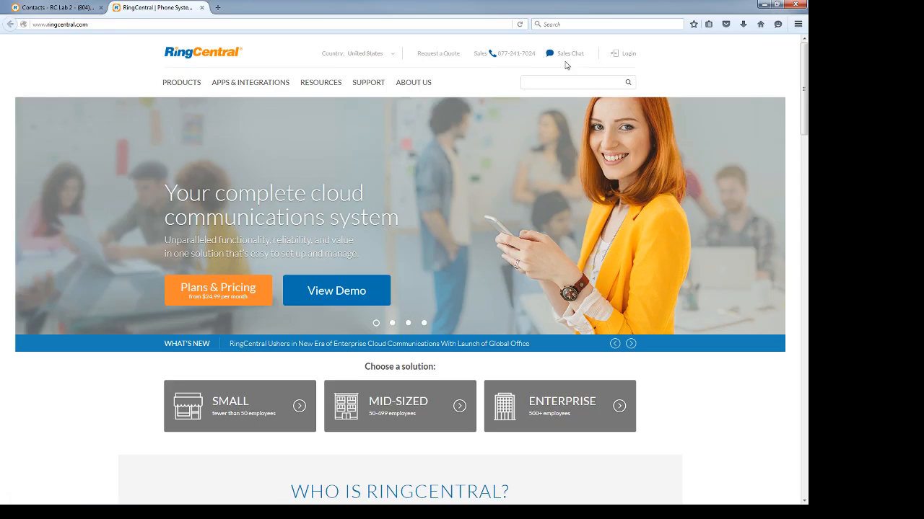
{"action": "left_click", "coordinate": [52, 7]}
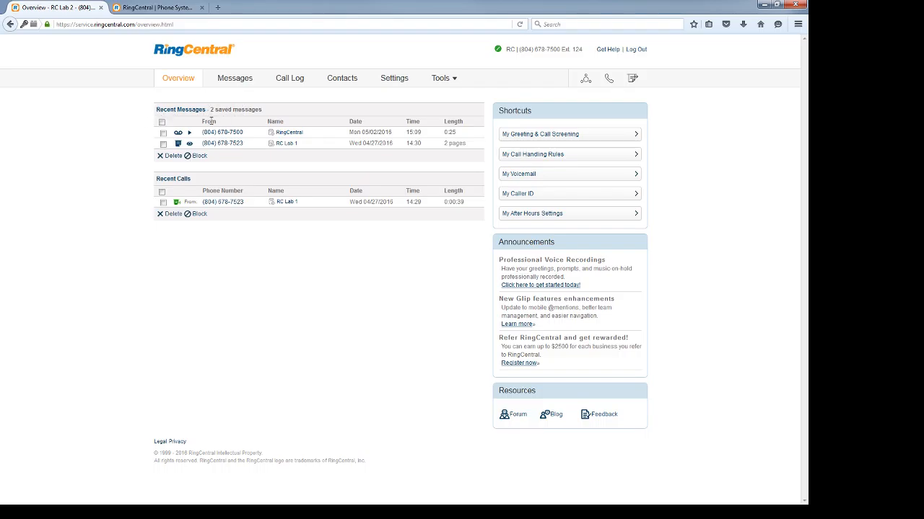
{"action": "mouse_move", "coordinate": [178, 136]}
Look over the message inbox and the call log of the account.
{"action": "left_click", "coordinate": [242, 82]}
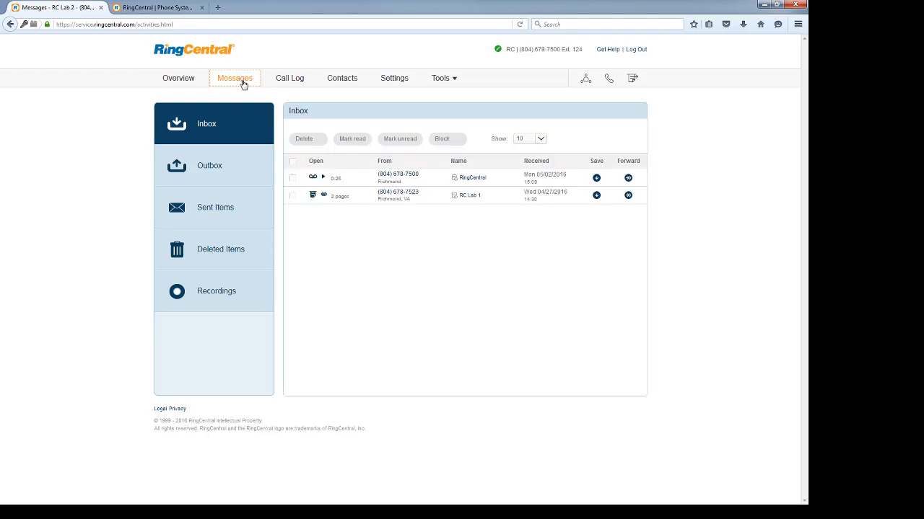
{"action": "left_click", "coordinate": [302, 81]}
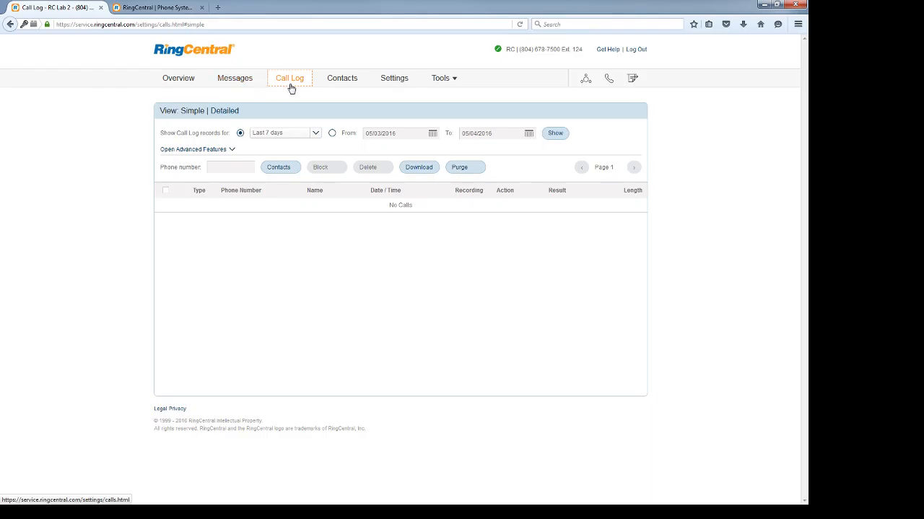
View the company contacts and the personal contacts list.
{"action": "left_click", "coordinate": [332, 80]}
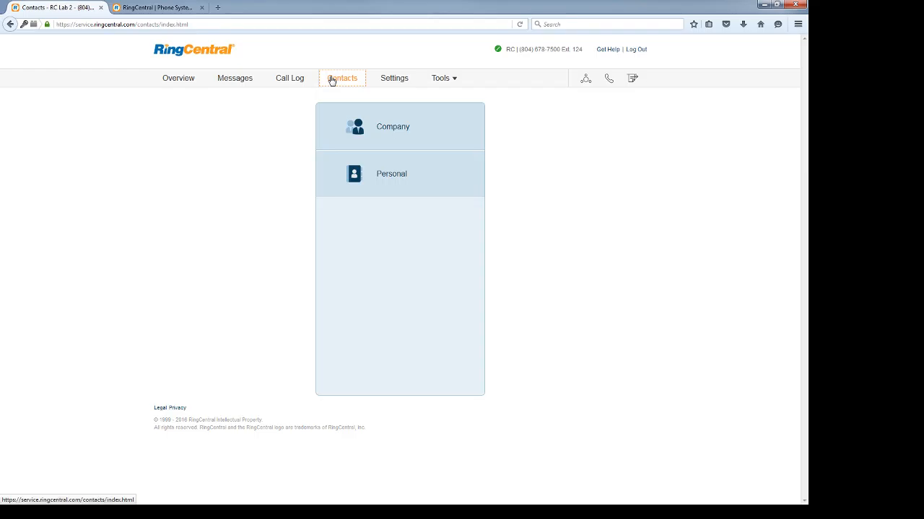
{"action": "left_click", "coordinate": [352, 135]}
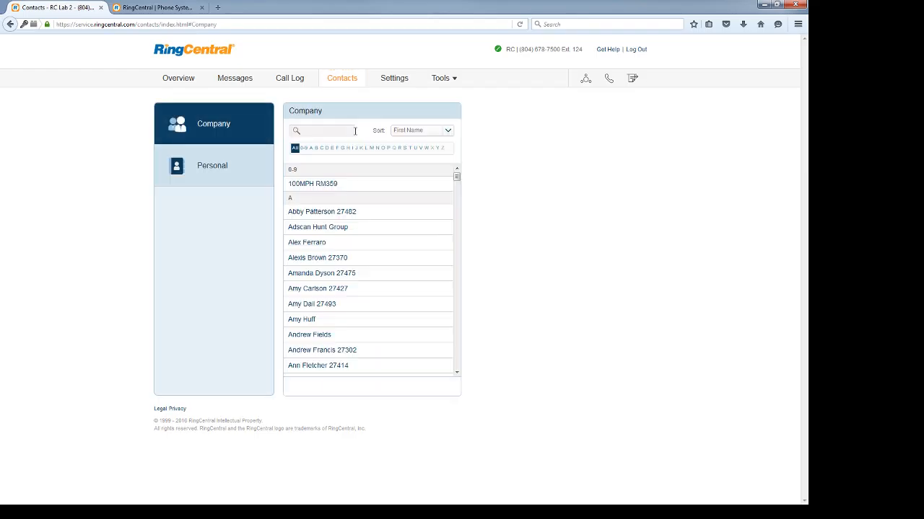
{"action": "left_click", "coordinate": [205, 176]}
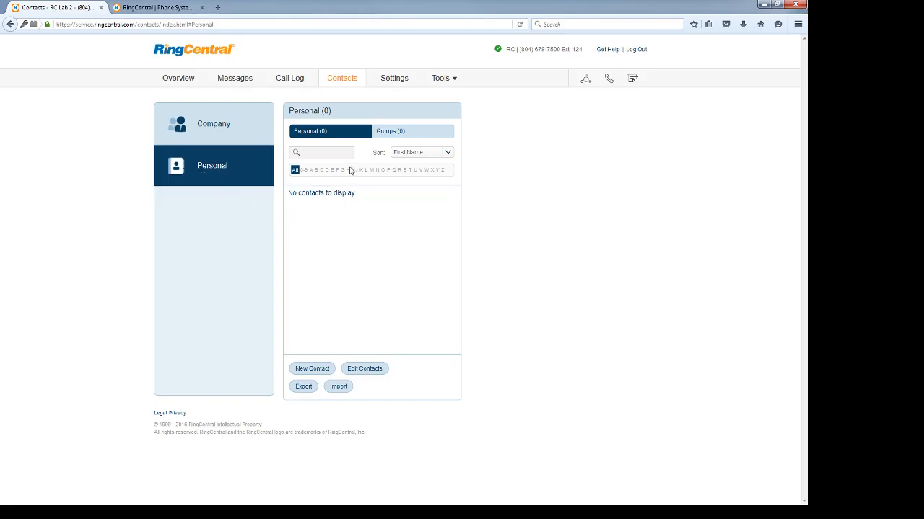
Open the user details of the extension in the settings, and briefly play the User extension overview video.
{"action": "left_click", "coordinate": [394, 78]}
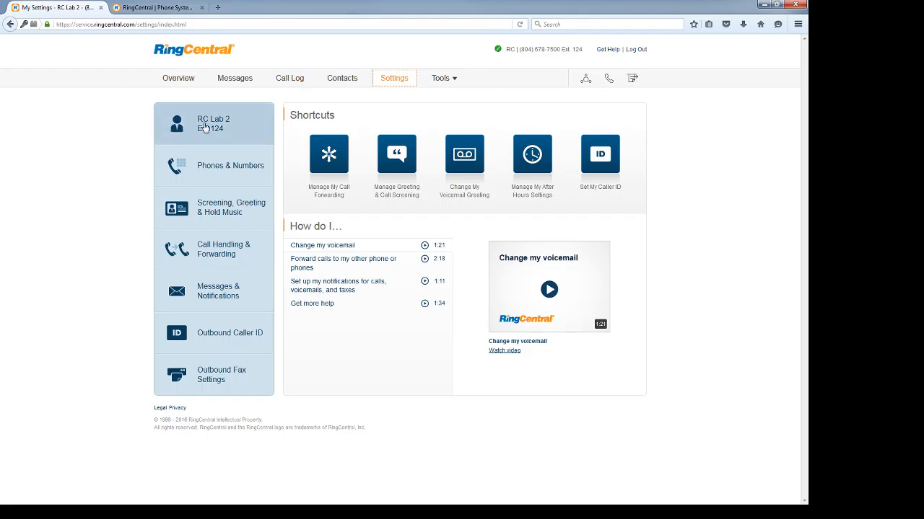
{"action": "left_click", "coordinate": [206, 128]}
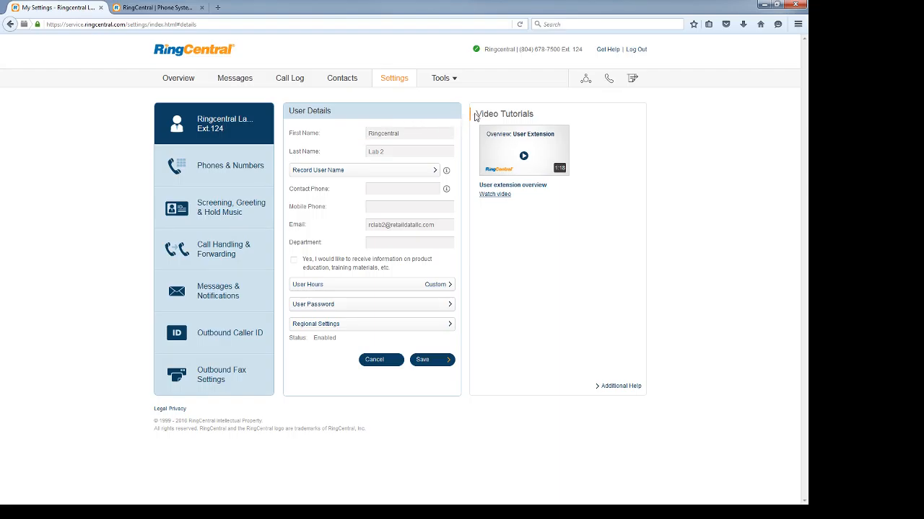
{"action": "left_click_drag", "start_coordinate": [474, 115], "coordinate": [570, 119]}
{"action": "left_click", "coordinate": [632, 124]}
{"action": "left_click", "coordinate": [524, 158]}
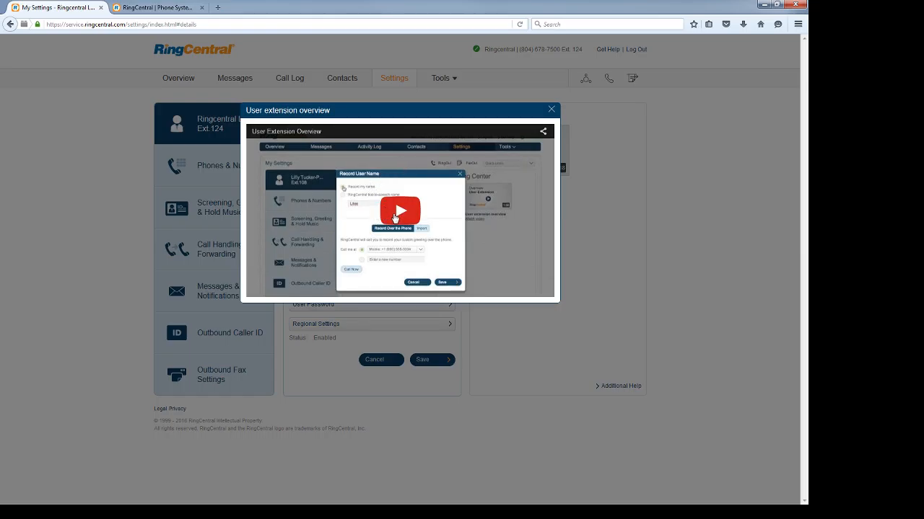
{"action": "left_click", "coordinate": [398, 214]}
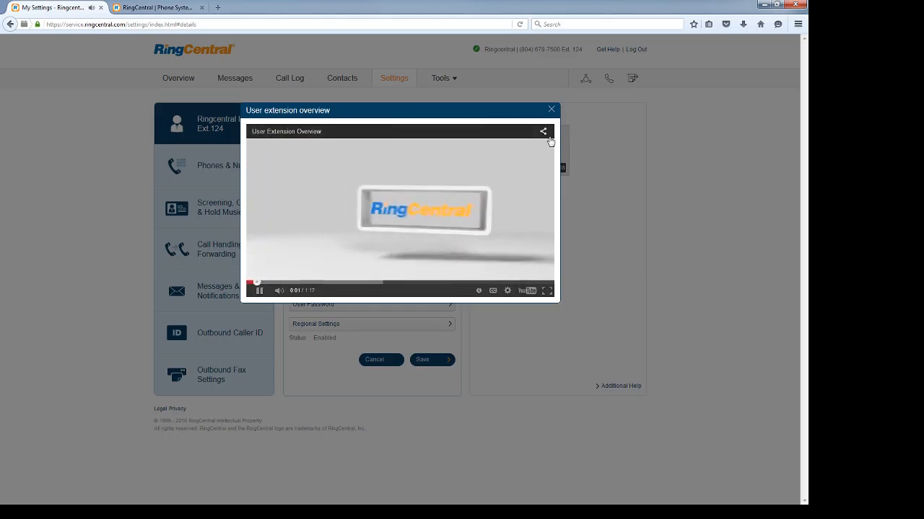
{"action": "left_click", "coordinate": [552, 110]}
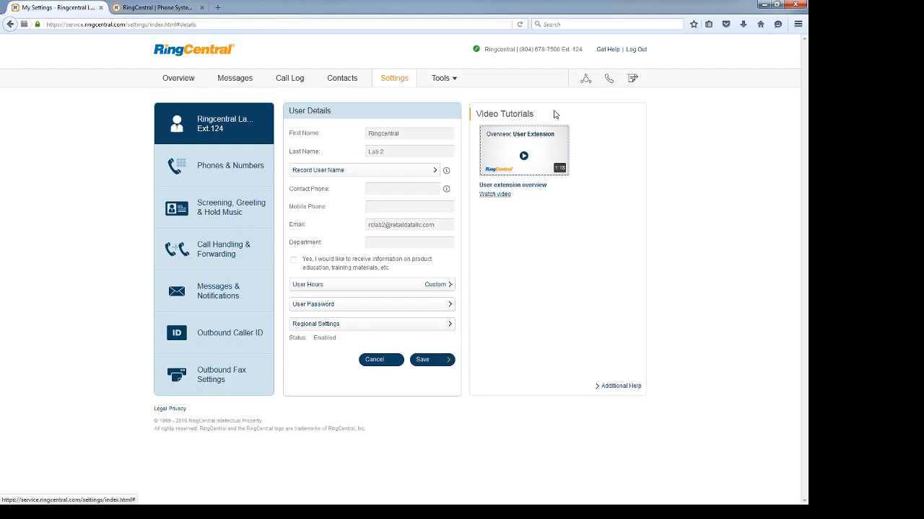
Set the extension's first name to Ringcentral and save the user details.
{"action": "left_click", "coordinate": [236, 121]}
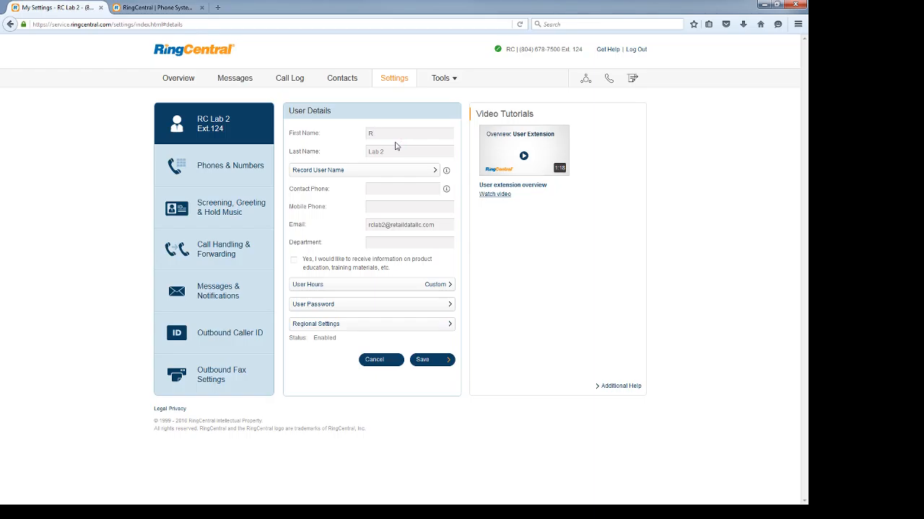
{"action": "type", "text": "ngcentral"}
{"action": "left_click", "coordinate": [416, 359]}
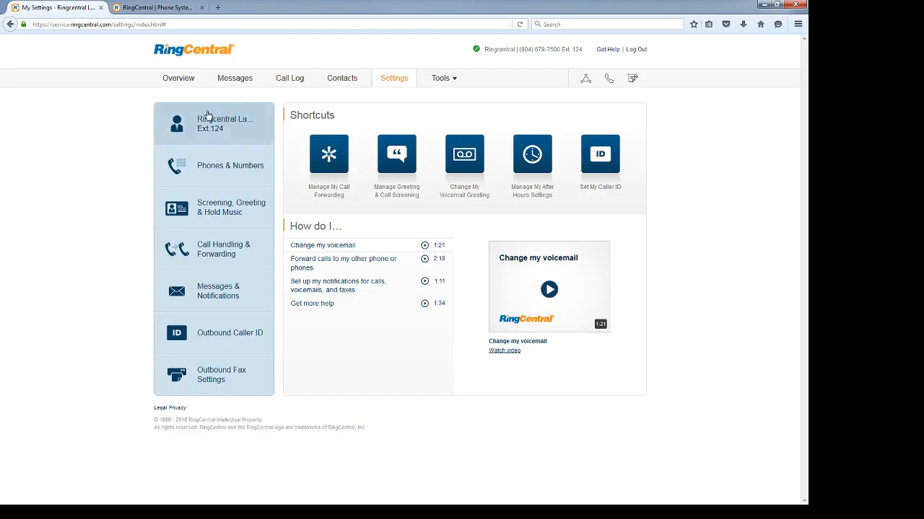
Open the user name recording from the user details and examine its phone, computer microphone and import options.
{"action": "left_click", "coordinate": [216, 127]}
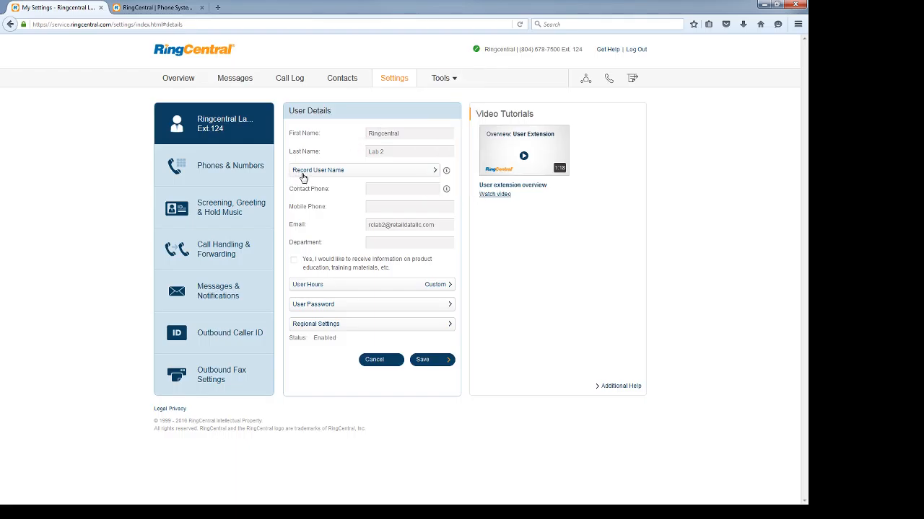
{"action": "left_click", "coordinate": [364, 172]}
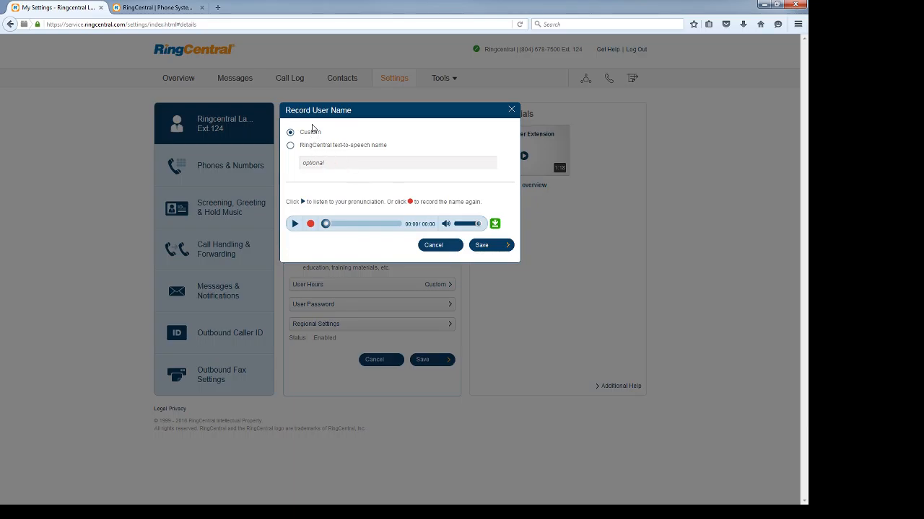
{"action": "left_click", "coordinate": [311, 224]}
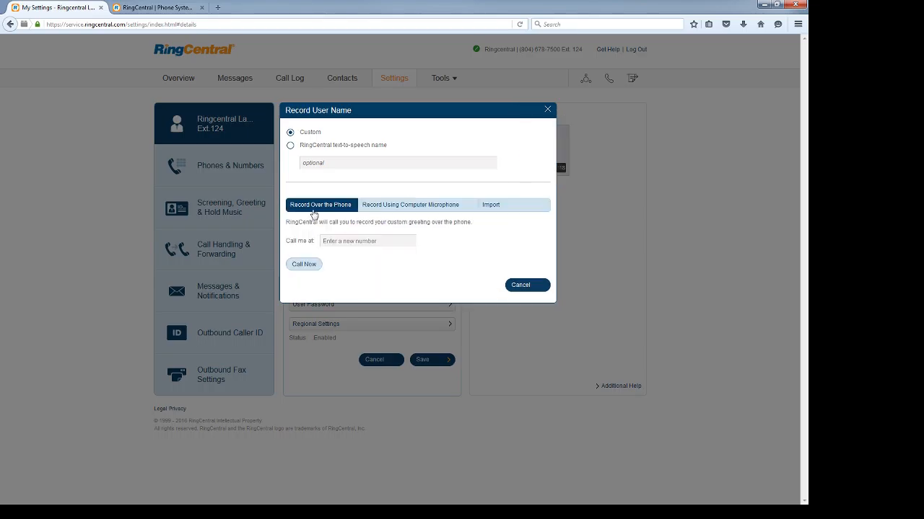
{"action": "left_click", "coordinate": [340, 243]}
{"action": "left_click", "coordinate": [413, 206]}
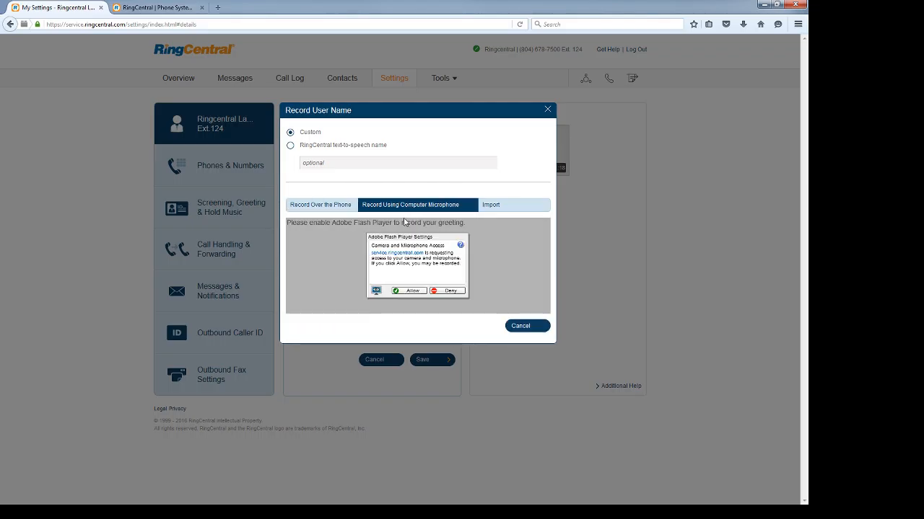
{"action": "left_click", "coordinate": [491, 205]}
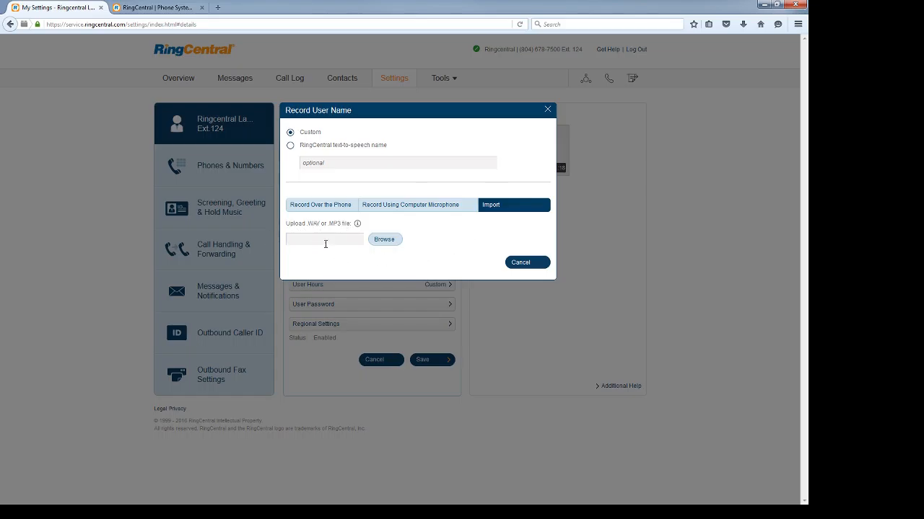
Record the custom user name with the computer microphone, allowing microphone access, play it back and save it.
{"action": "left_click", "coordinate": [465, 211]}
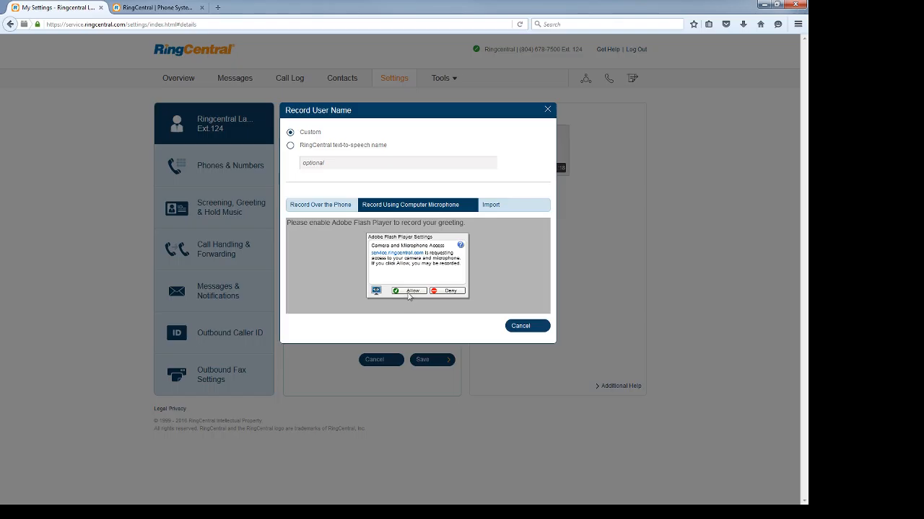
{"action": "left_click", "coordinate": [408, 292]}
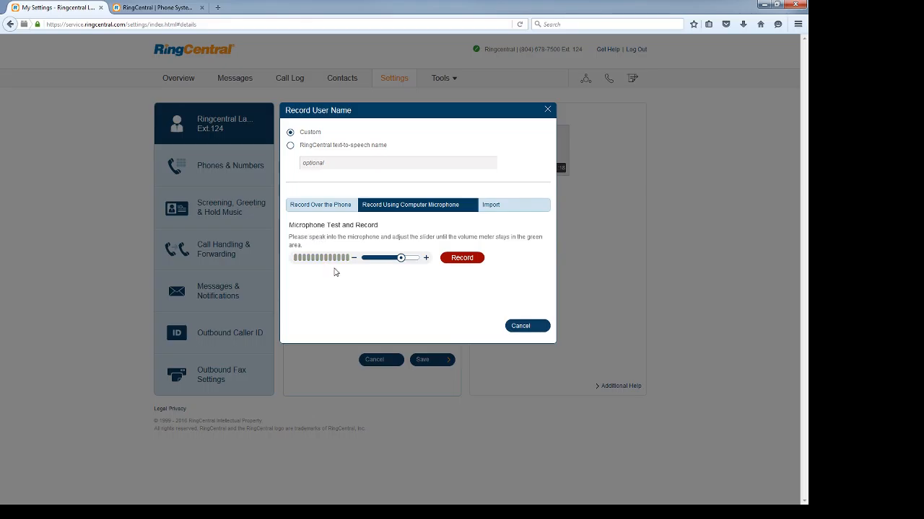
{"action": "left_click", "coordinate": [465, 259]}
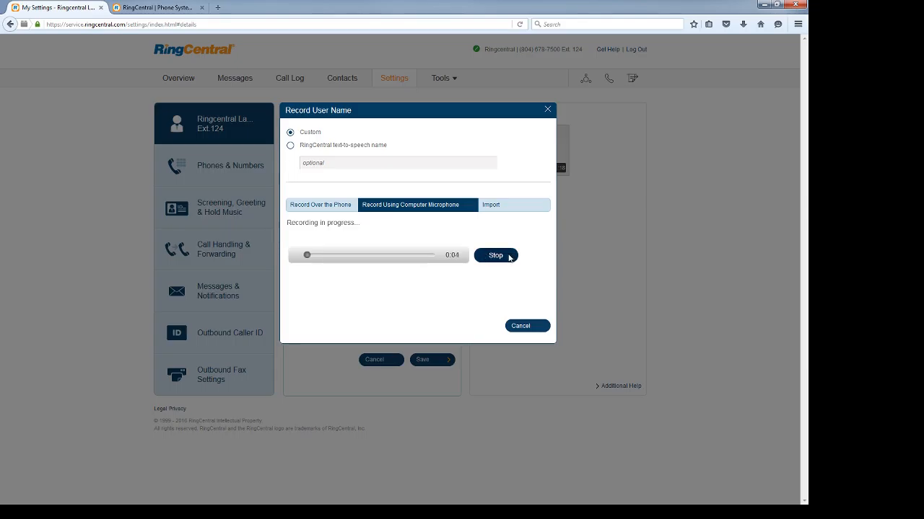
{"action": "left_click", "coordinate": [495, 256]}
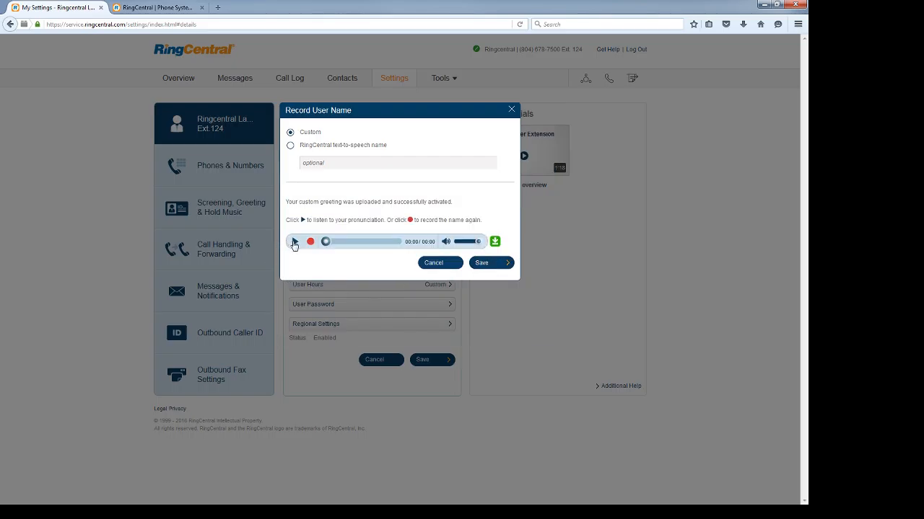
{"action": "left_click", "coordinate": [294, 243]}
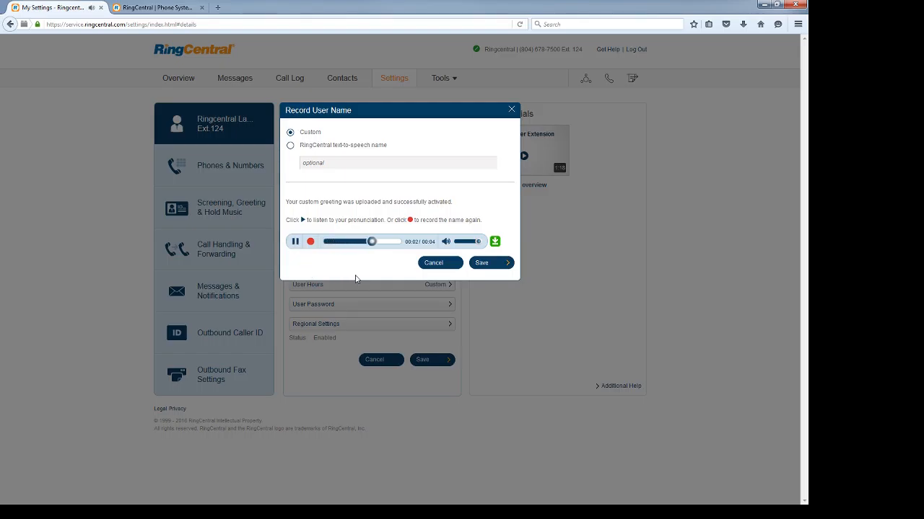
{"action": "left_click", "coordinate": [480, 264]}
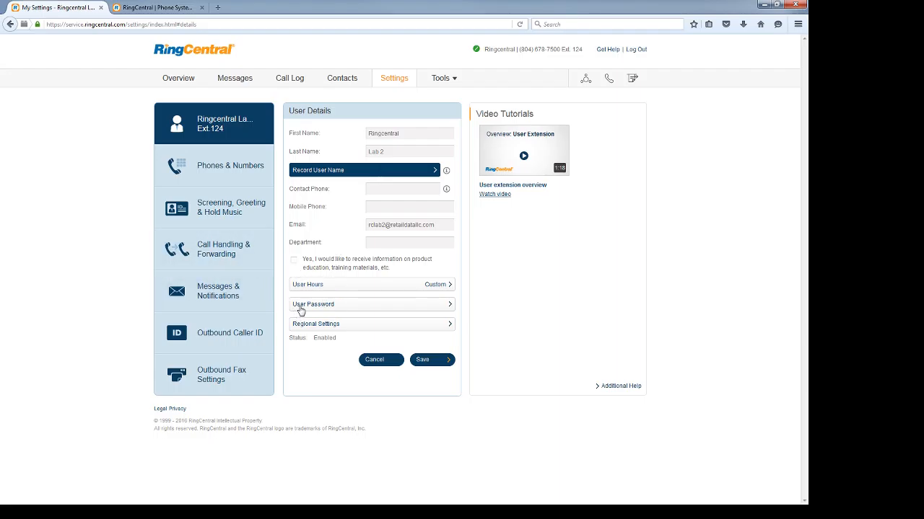
Examine the password, PIN and security question fields with their criteria in the user password settings, without changing them.
{"action": "left_click", "coordinate": [337, 310]}
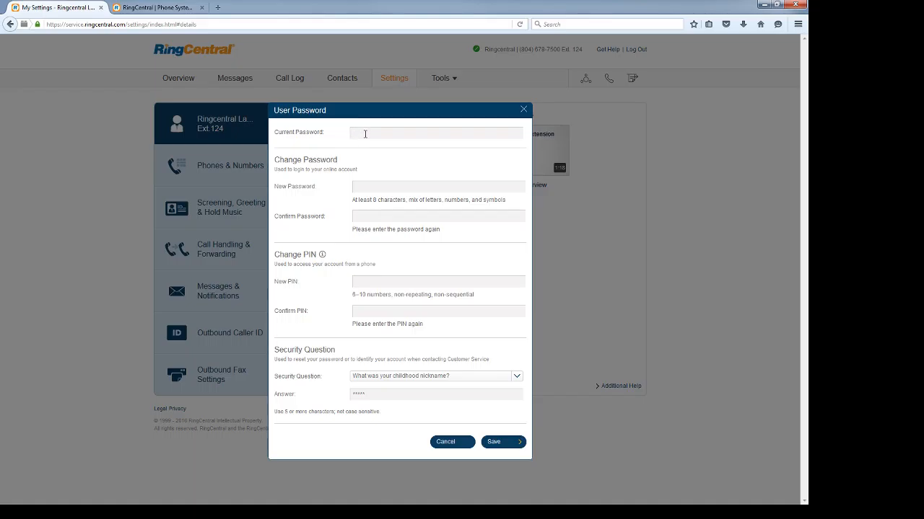
{"action": "left_click", "coordinate": [365, 134]}
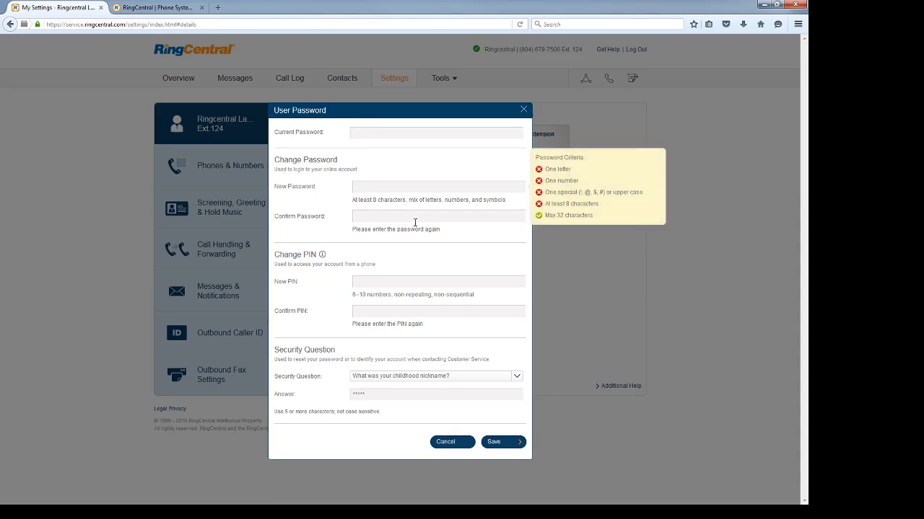
{"action": "double_click", "coordinate": [586, 207]}
{"action": "left_click", "coordinate": [442, 191]}
{"action": "left_click", "coordinate": [367, 220]}
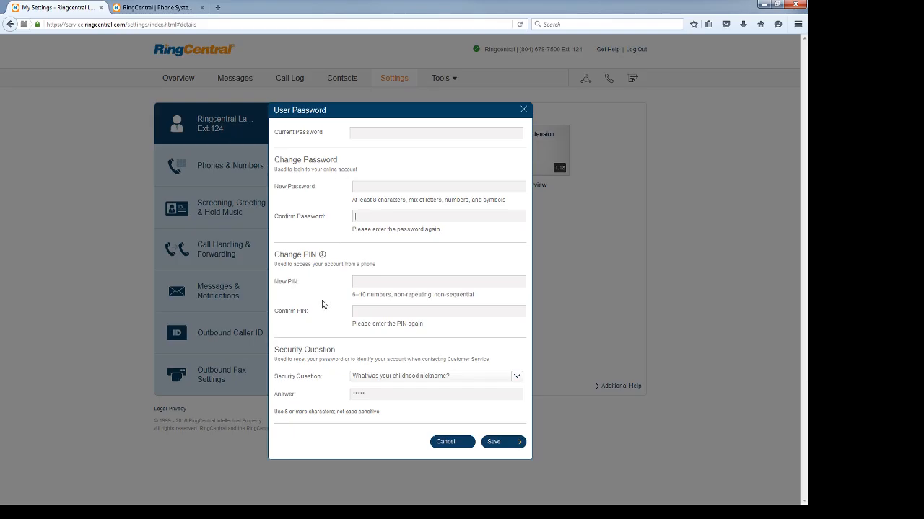
{"action": "mouse_move", "coordinate": [328, 256]}
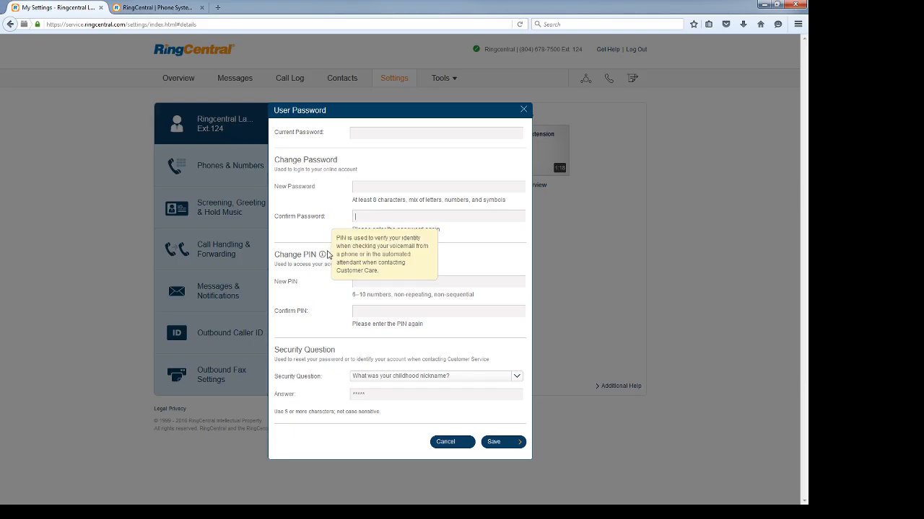
{"action": "left_click", "coordinate": [412, 282]}
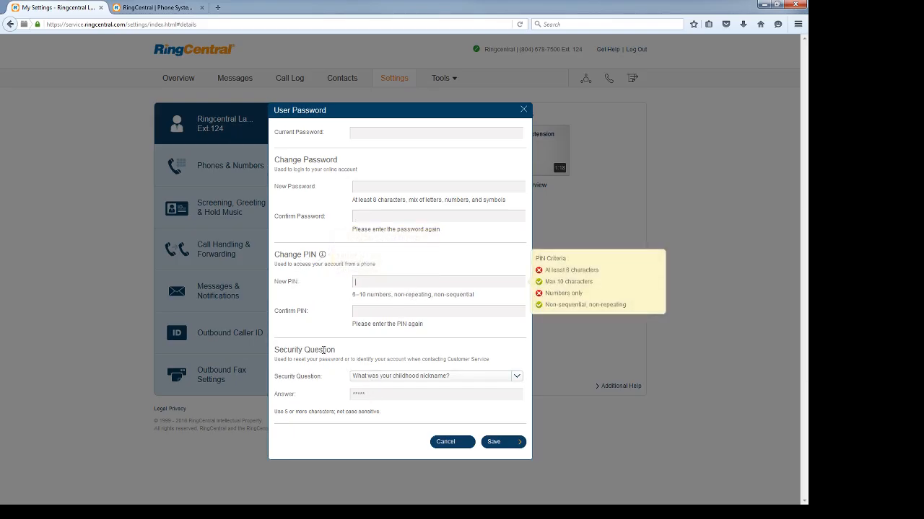
{"action": "left_click", "coordinate": [435, 446]}
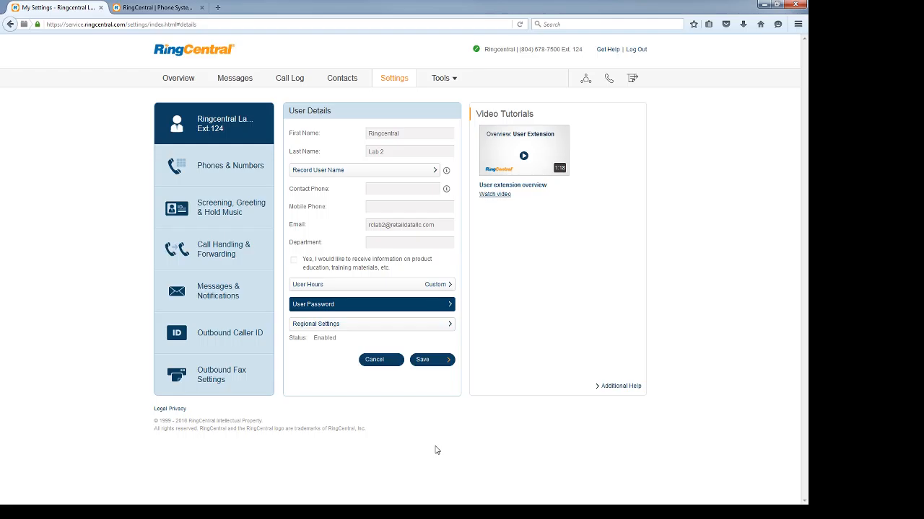
View the time zone, time format, country code and language options in the regional settings, without saving.
{"action": "left_click", "coordinate": [331, 325]}
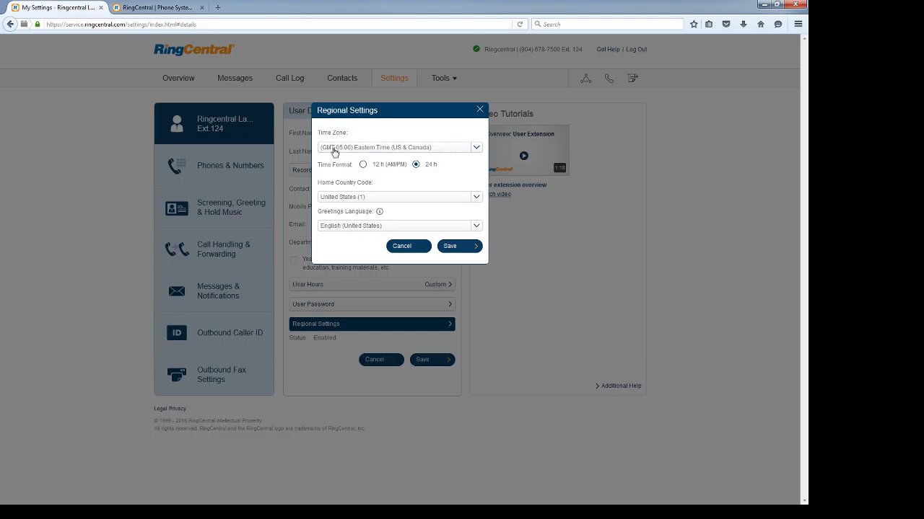
{"action": "left_click", "coordinate": [377, 172]}
{"action": "left_click", "coordinate": [404, 248]}
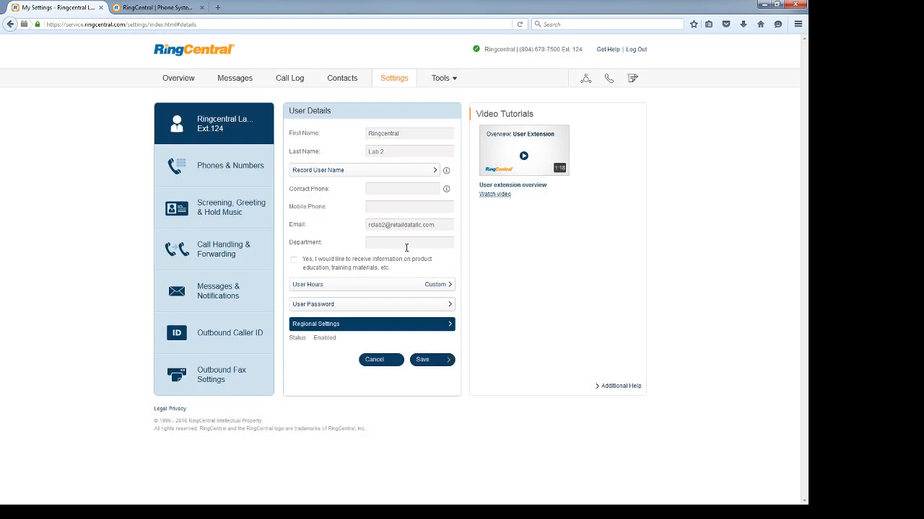
Assign the user RC Lab 1 to line 4 in the Presence appearance settings under Phones & Numbers.
{"action": "left_click", "coordinate": [208, 170]}
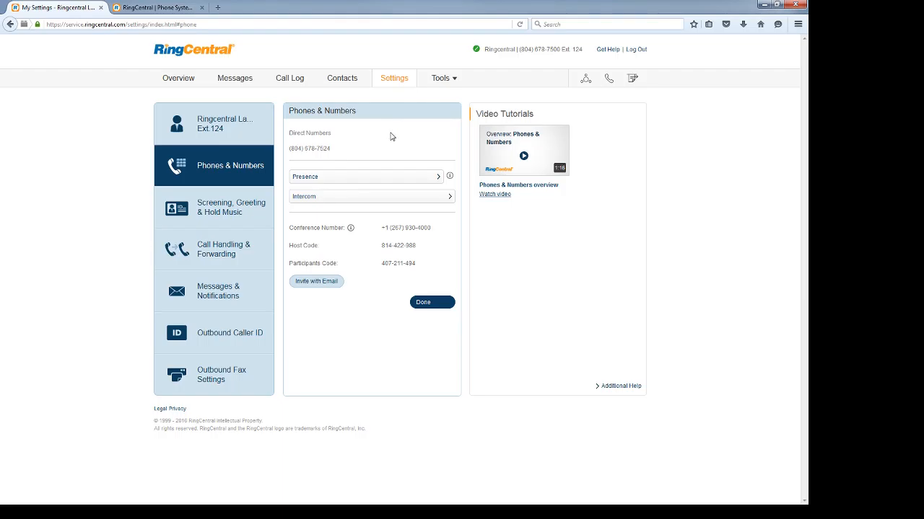
{"action": "left_click", "coordinate": [424, 181]}
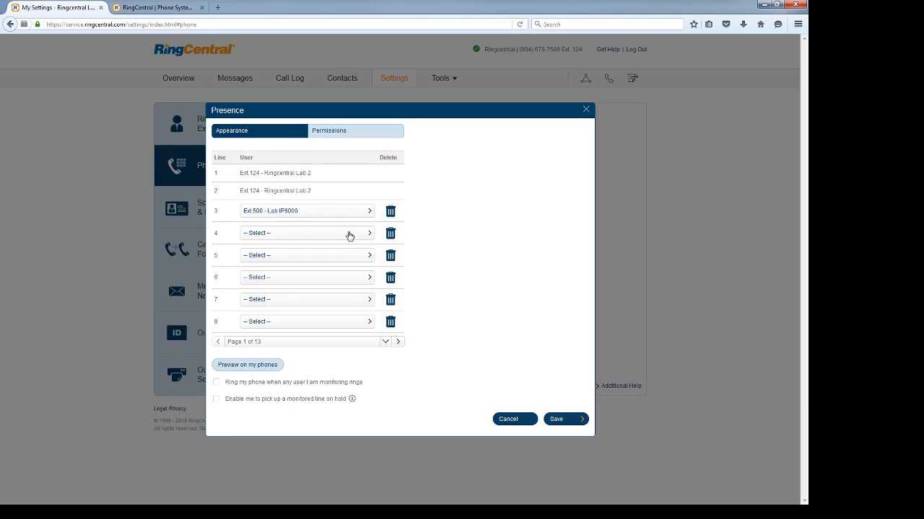
{"action": "left_click", "coordinate": [349, 235]}
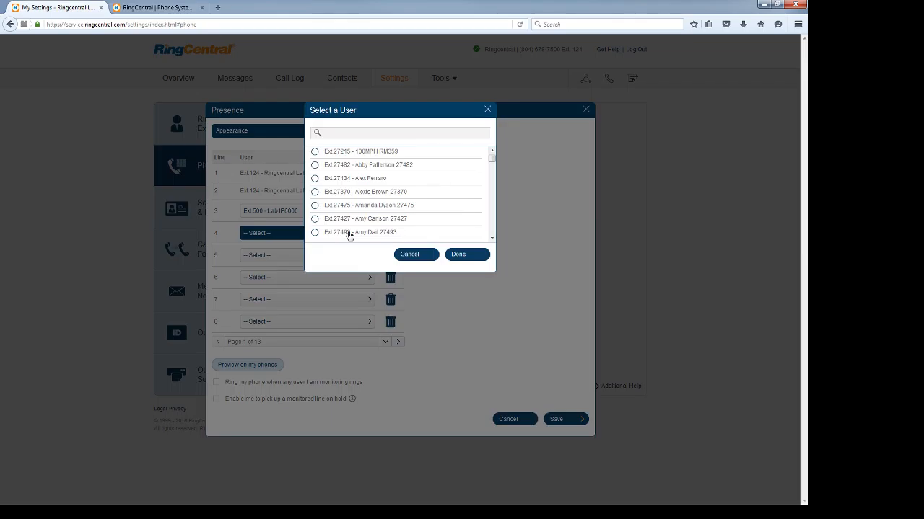
{"action": "left_click", "coordinate": [368, 131]}
{"action": "type", "text": "lab"}
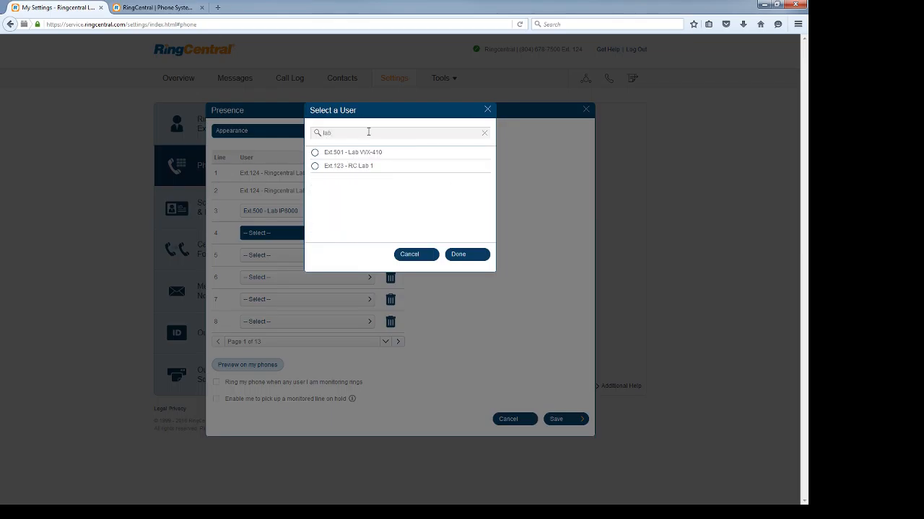
{"action": "left_click", "coordinate": [346, 165]}
{"action": "left_click", "coordinate": [462, 255]}
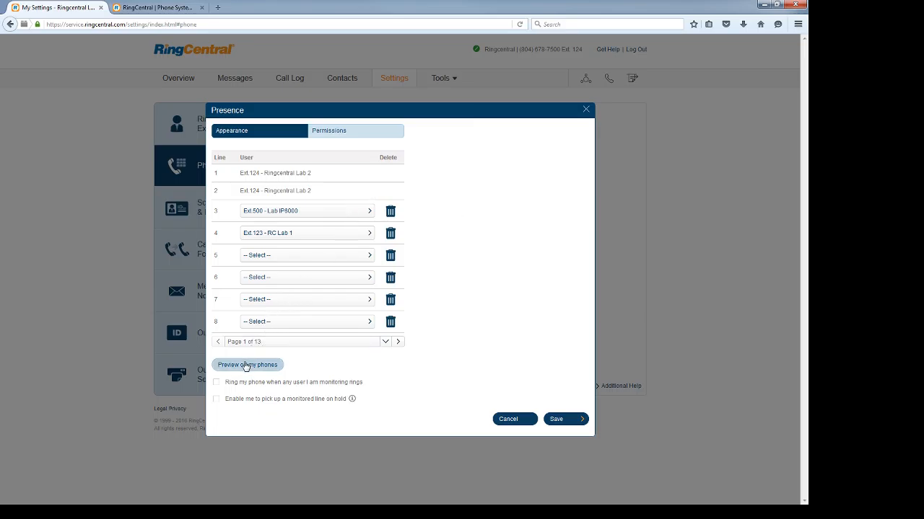
Preview the Presence line appearance on the Desktop App and check which preview devices are available.
{"action": "left_click", "coordinate": [240, 366]}
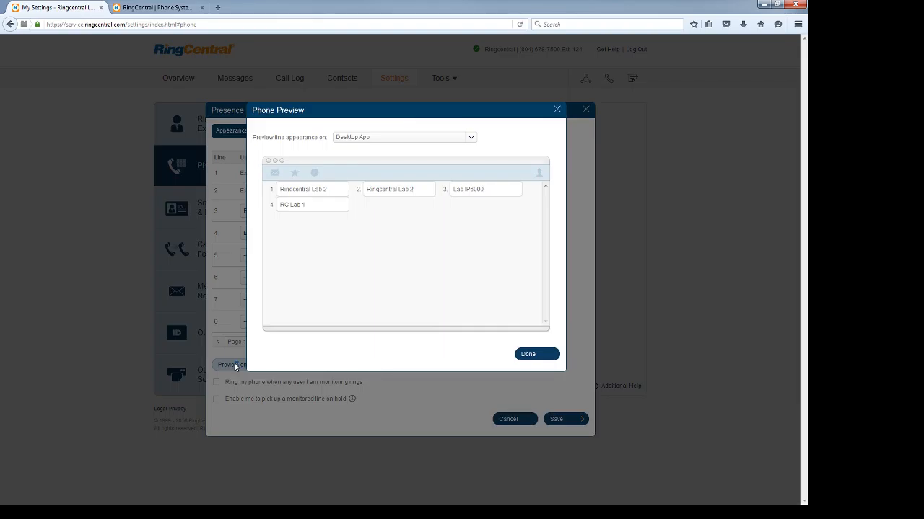
{"action": "left_click", "coordinate": [381, 139]}
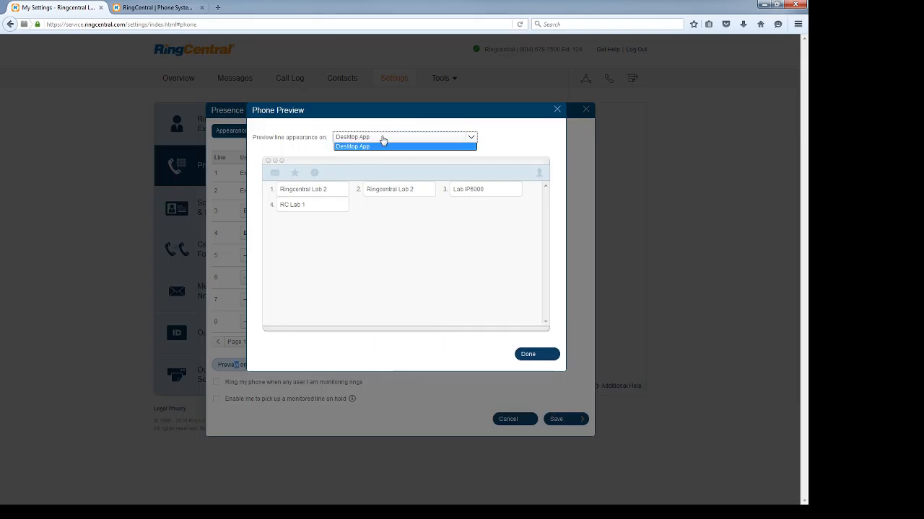
{"action": "left_click", "coordinate": [382, 140]}
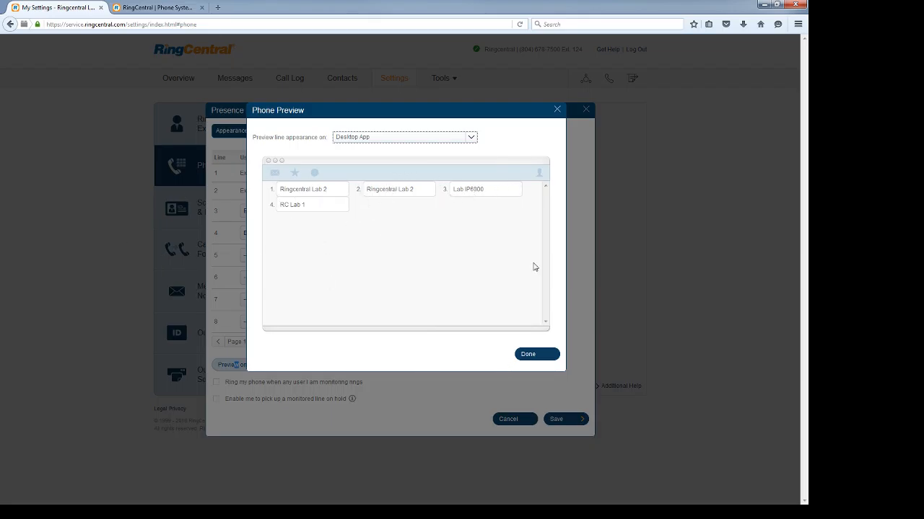
{"action": "left_click", "coordinate": [529, 354]}
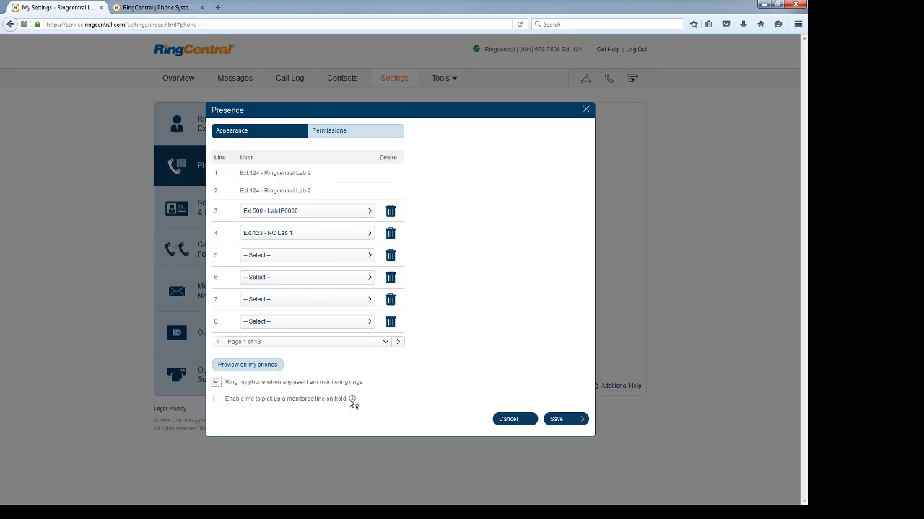
Enable ringing the phone when any monitored user rings and picking up a monitored line on hold.
{"action": "mouse_move", "coordinate": [351, 399]}
{"action": "left_click", "coordinate": [215, 403]}
In the Presence permissions, find RC Lab 1 and add it to the users permitted to answer this extension's calls.
{"action": "left_click", "coordinate": [337, 138]}
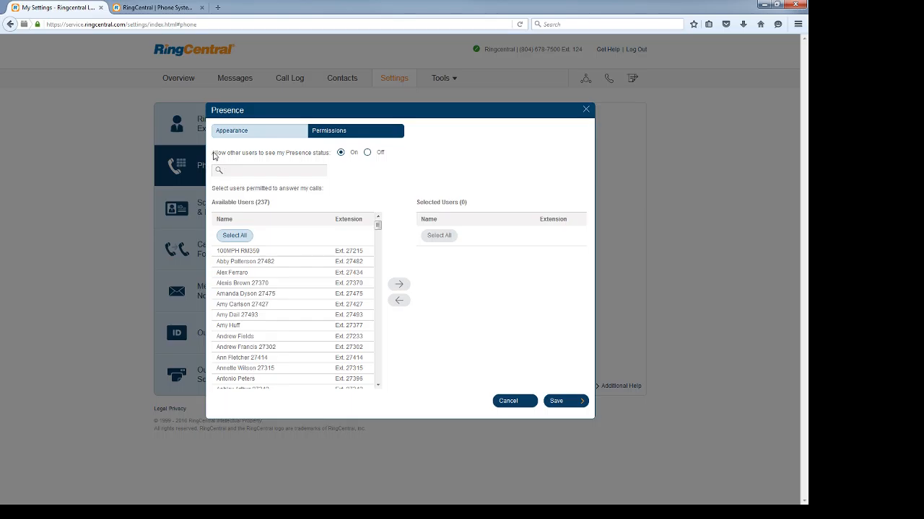
{"action": "left_click_drag", "start_coordinate": [212, 154], "coordinate": [331, 155]}
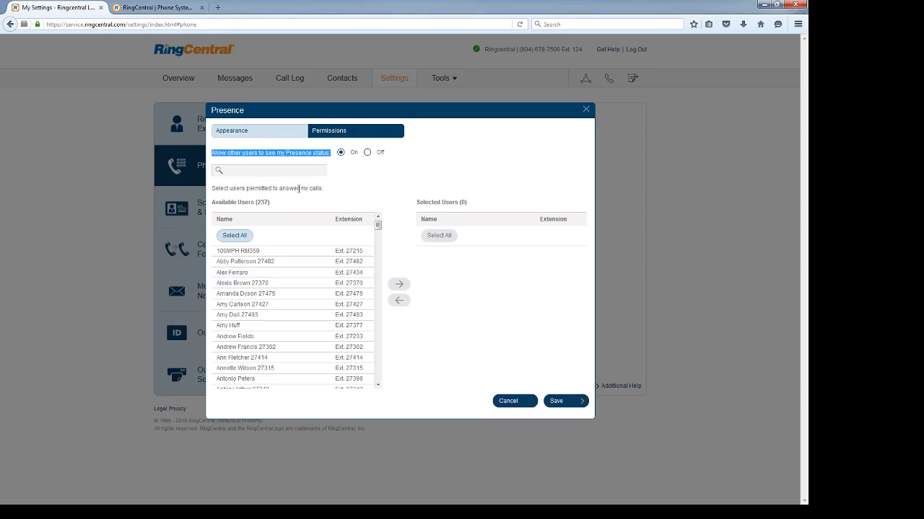
{"action": "left_click_drag", "start_coordinate": [211, 188], "coordinate": [328, 190]}
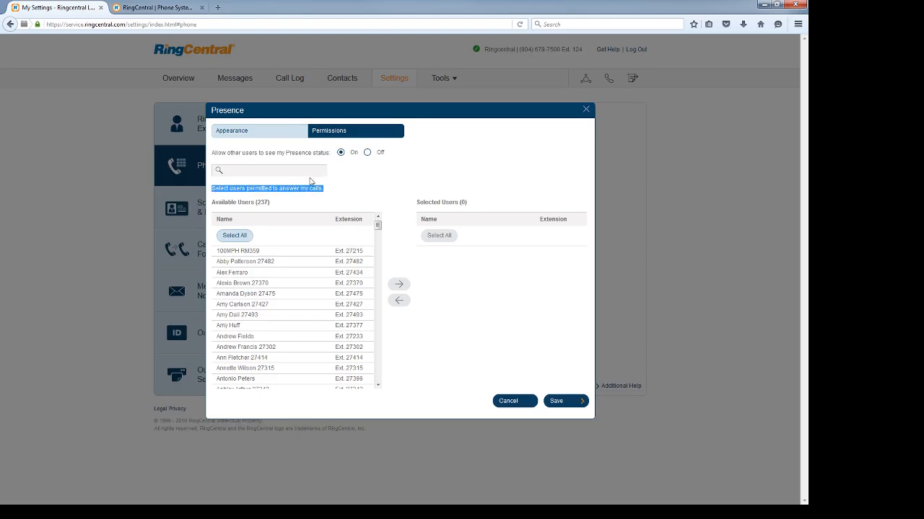
{"action": "left_click", "coordinate": [295, 172]}
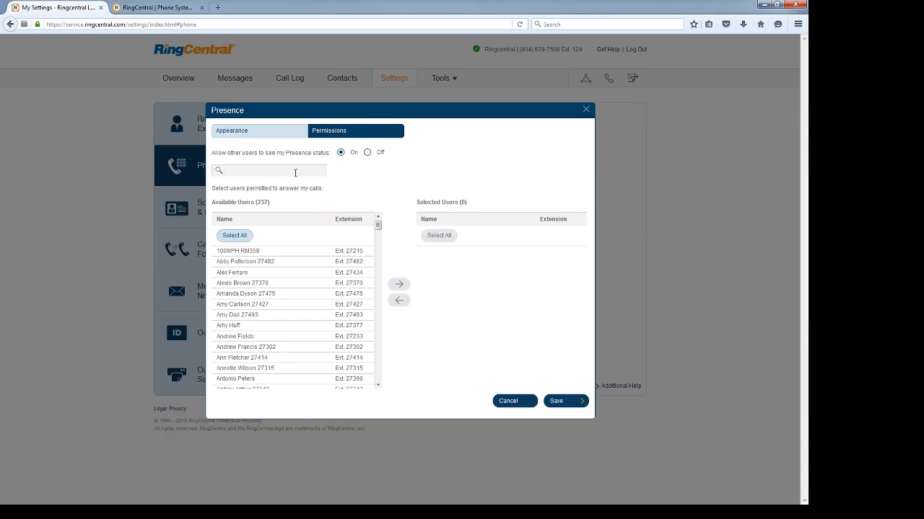
{"action": "type", "text": "RVC"}
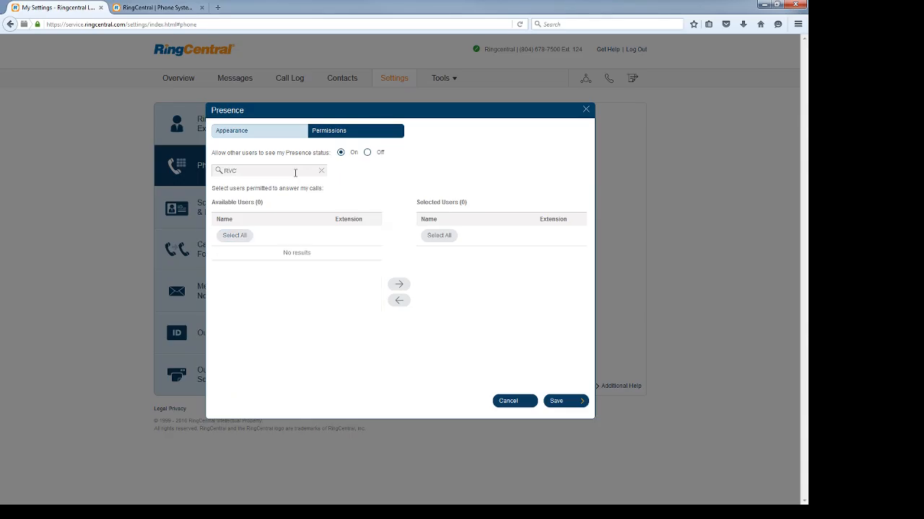
{"action": "type", "text": " lab1"}
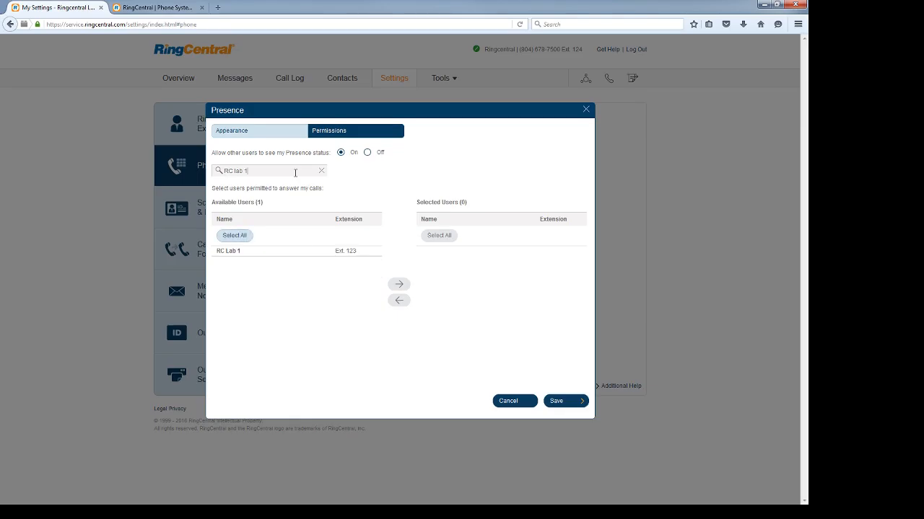
{"action": "left_click", "coordinate": [300, 249]}
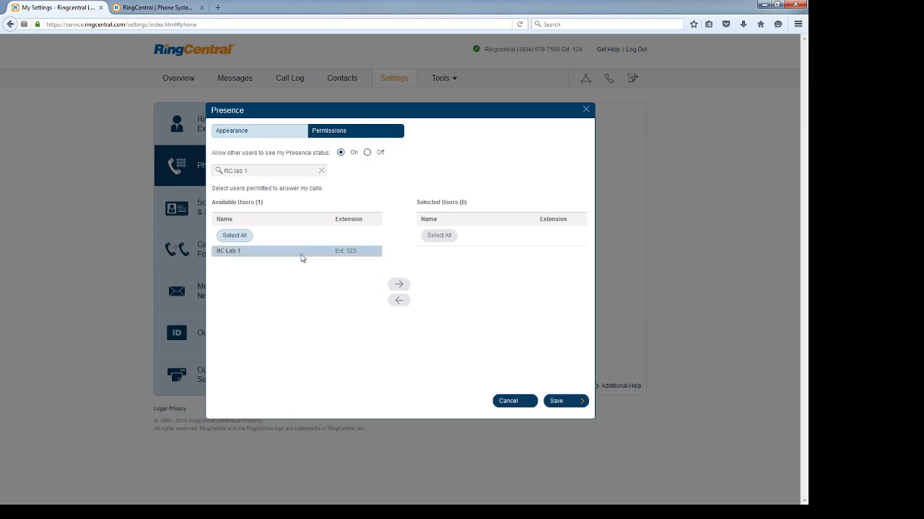
{"action": "left_click", "coordinate": [399, 285]}
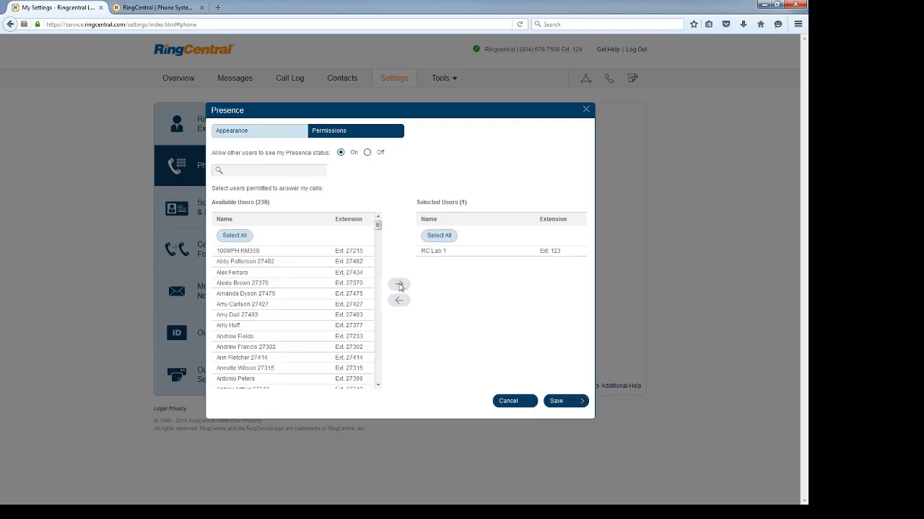
Save the Presence settings, reading and accepting the notice about rebooting the phones.
{"action": "left_click", "coordinate": [560, 401]}
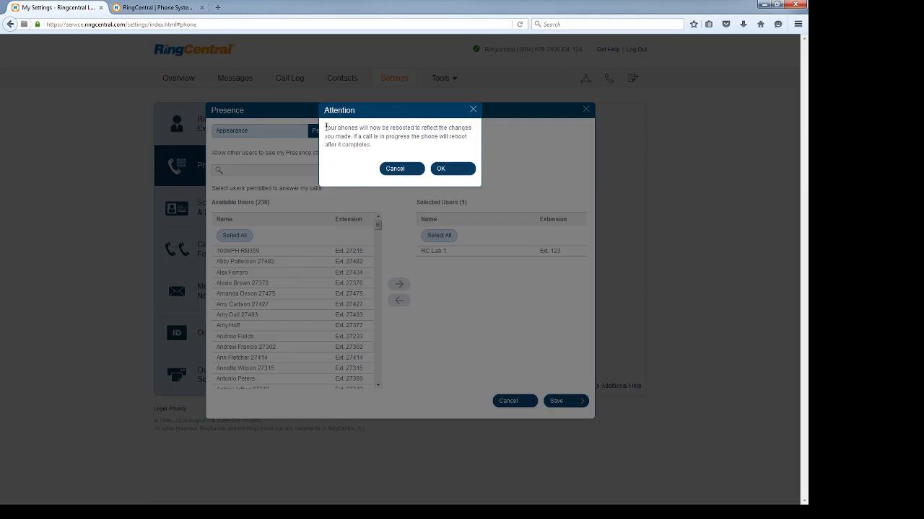
{"action": "left_click_drag", "start_coordinate": [326, 128], "coordinate": [414, 146]}
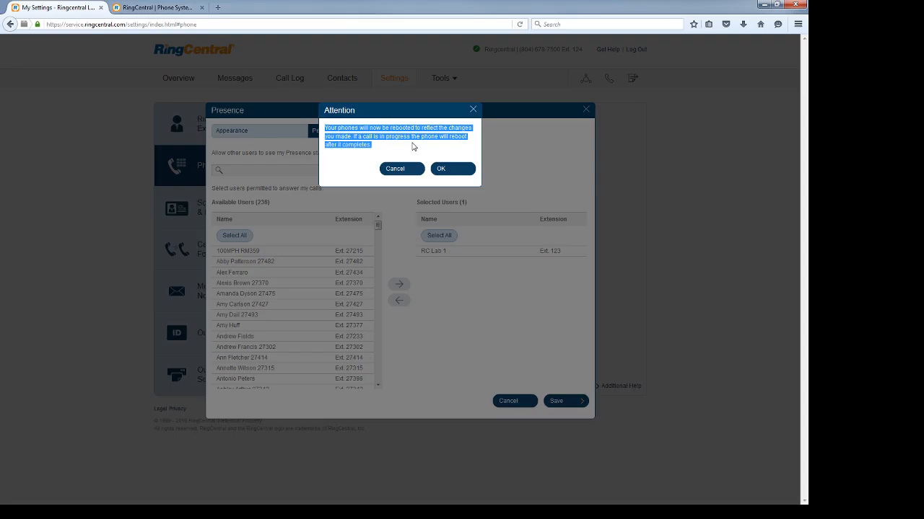
{"action": "left_click", "coordinate": [392, 147]}
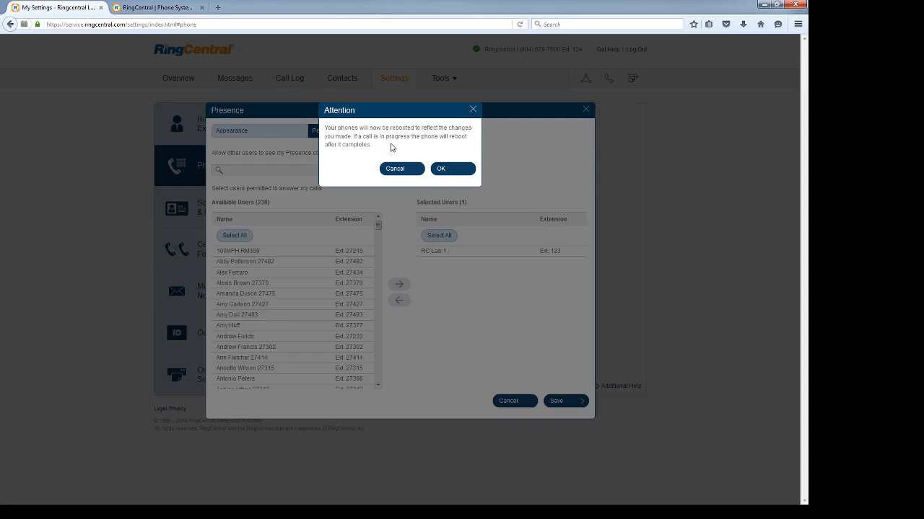
{"action": "left_click_drag", "start_coordinate": [355, 137], "coordinate": [466, 137]}
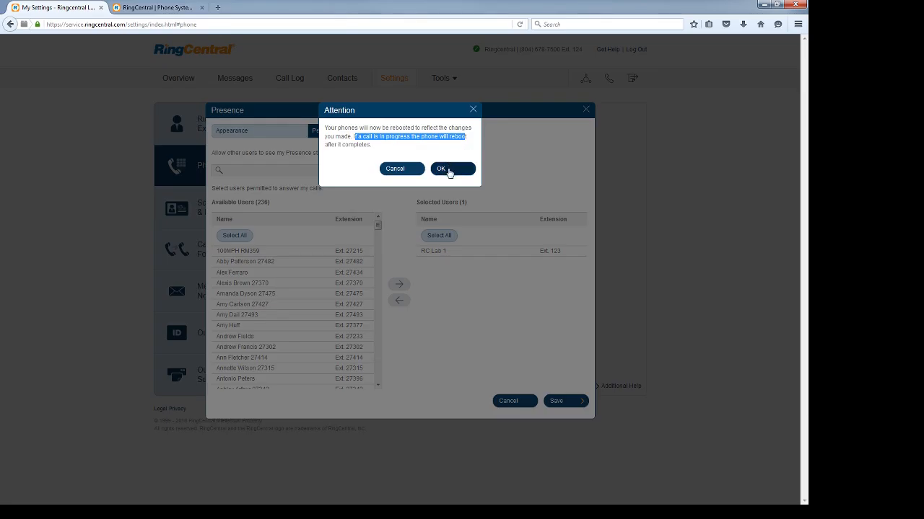
{"action": "left_click", "coordinate": [448, 169]}
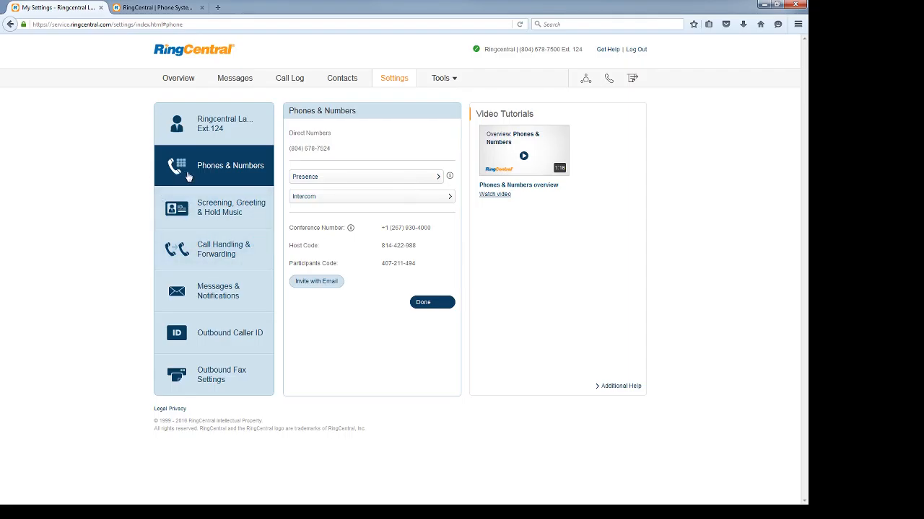
Examine the user-hours greeting, call screening, connecting message, audio and hold music options in Screening, Greeting & Hold Music.
{"action": "left_click", "coordinate": [232, 222]}
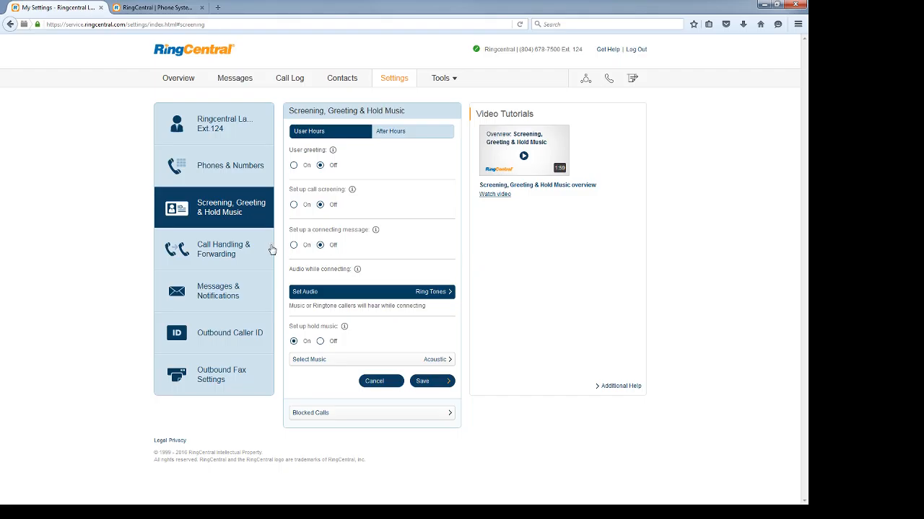
{"action": "left_click", "coordinate": [220, 262]}
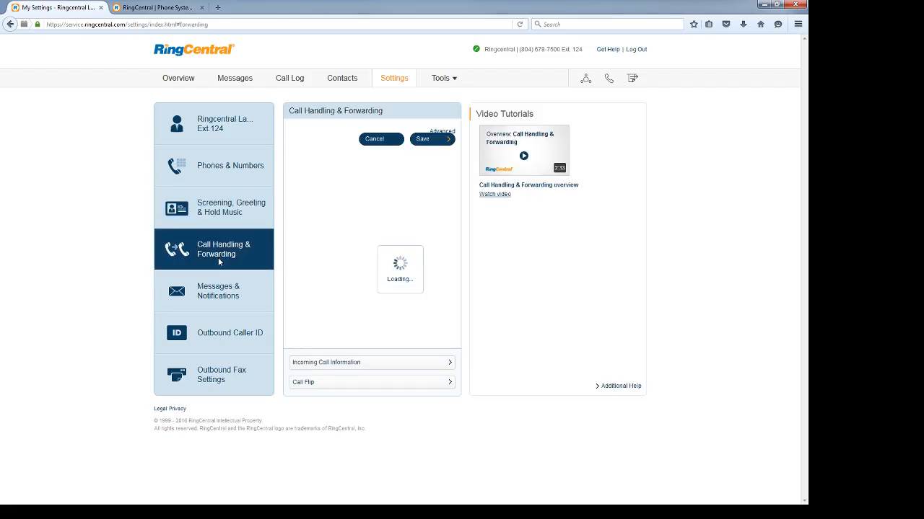
{"action": "left_click", "coordinate": [226, 226]}
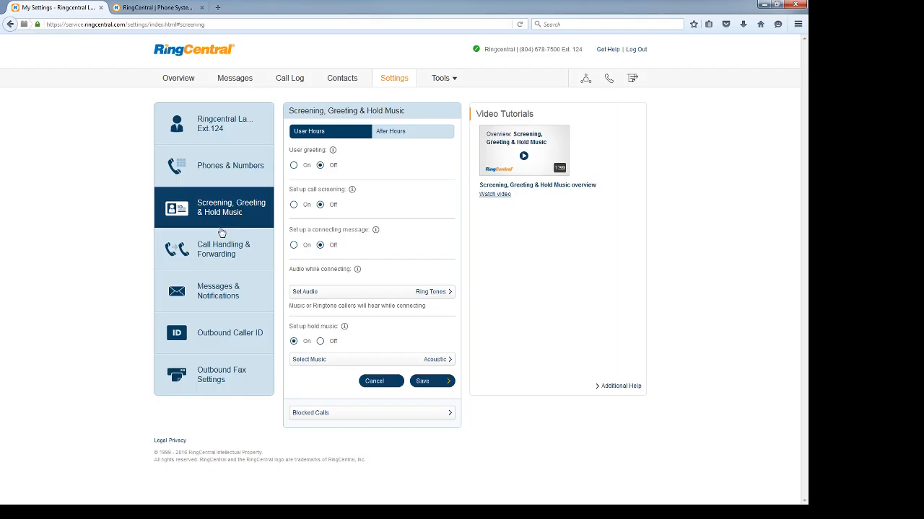
In Call Handling & Forwarding, add a forwarding phone named "Phone Name" with its phone number and save the settings.
{"action": "left_click", "coordinate": [207, 256]}
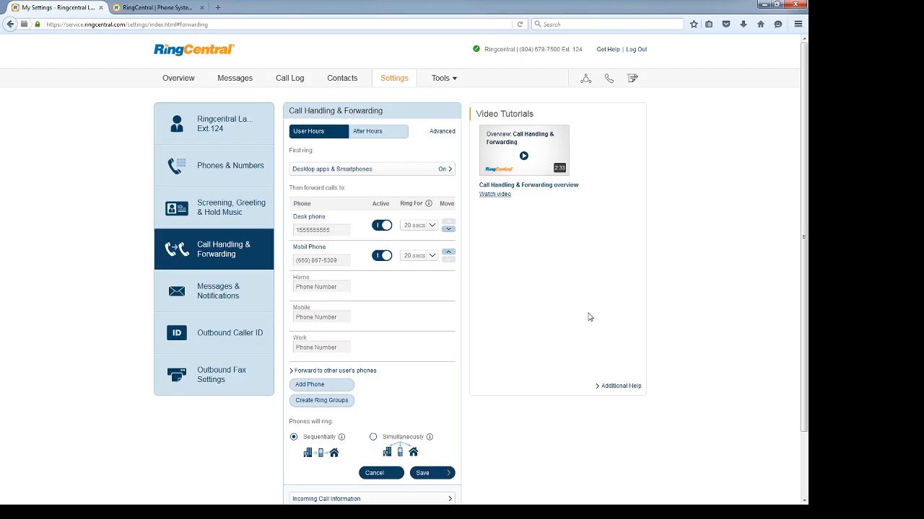
{"action": "scroll", "coordinate": [604, 290], "scroll_direction": "down", "scroll_amount": 2}
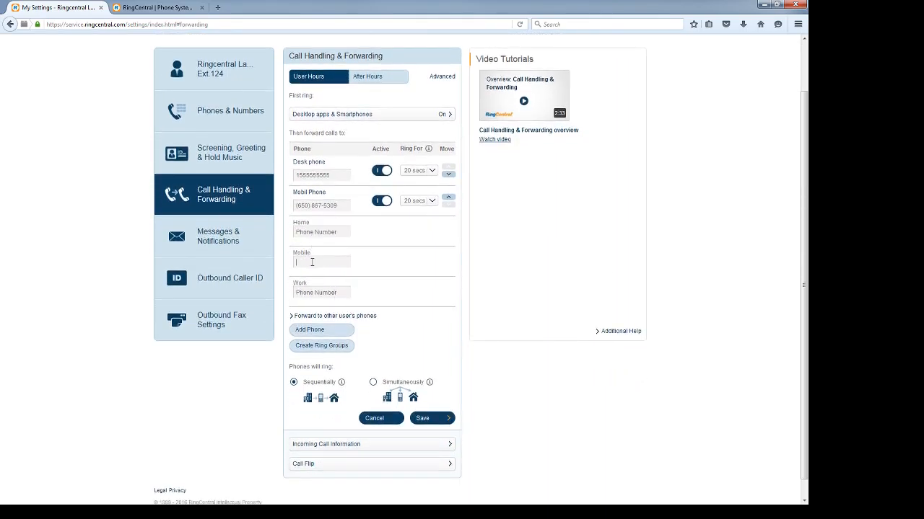
{"action": "left_click", "coordinate": [311, 294]}
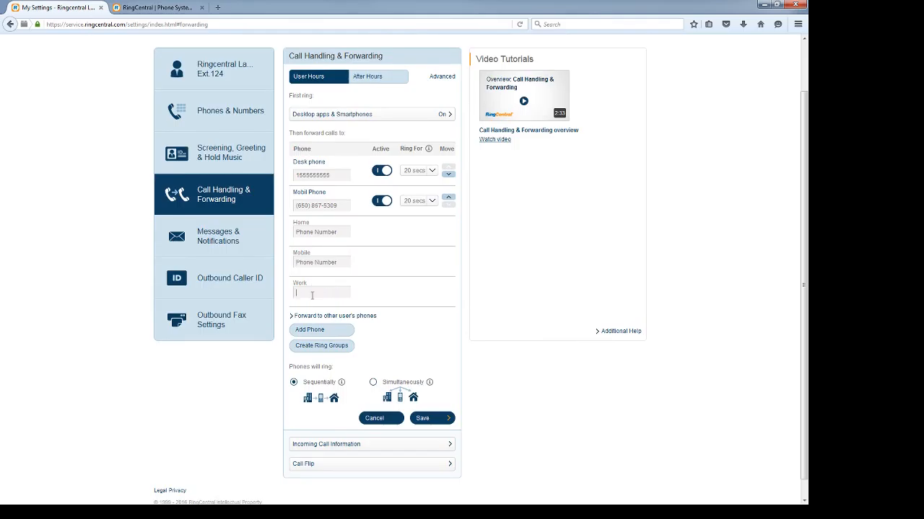
{"action": "left_click", "coordinate": [315, 332]}
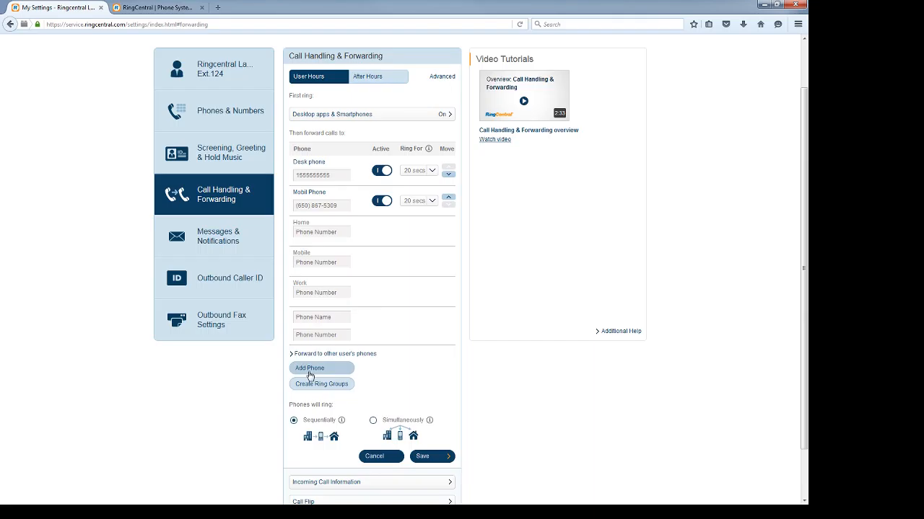
{"action": "left_click", "coordinate": [306, 320]}
{"action": "type", "text": "Phone Name"}
{"action": "key", "text": "Tab"}
{"action": "type", "text": "8"}
{"action": "left_click", "coordinate": [383, 327]}
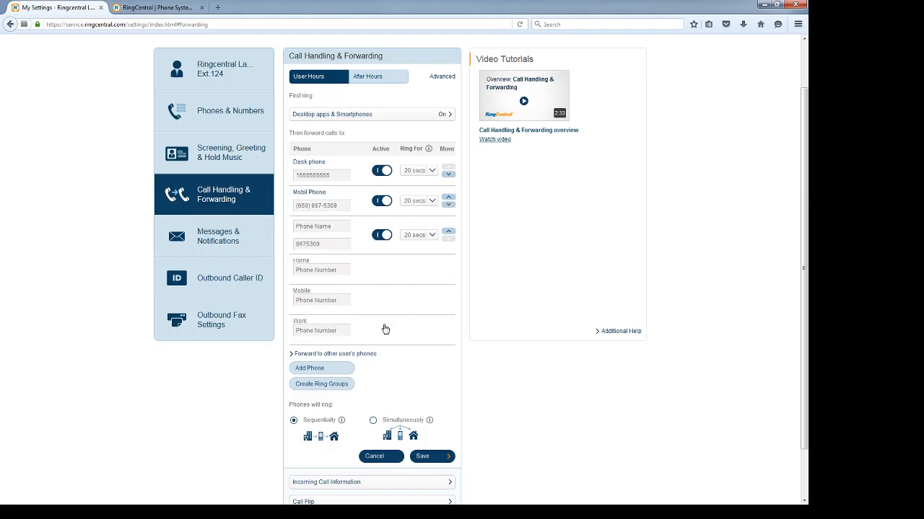
{"action": "left_click", "coordinate": [423, 456]}
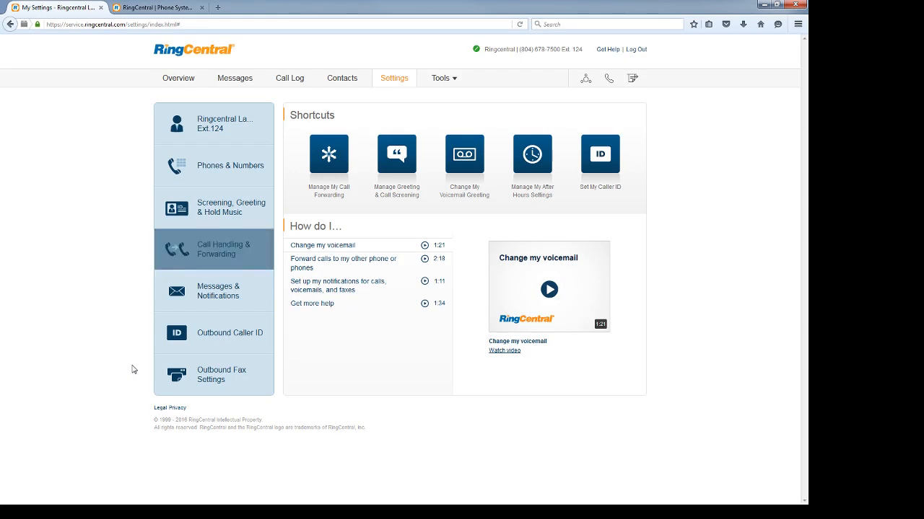
Reopen Call Handling & Forwarding and examine the sequential and simultaneous ringing options for the forwarding phones.
{"action": "left_click", "coordinate": [206, 252]}
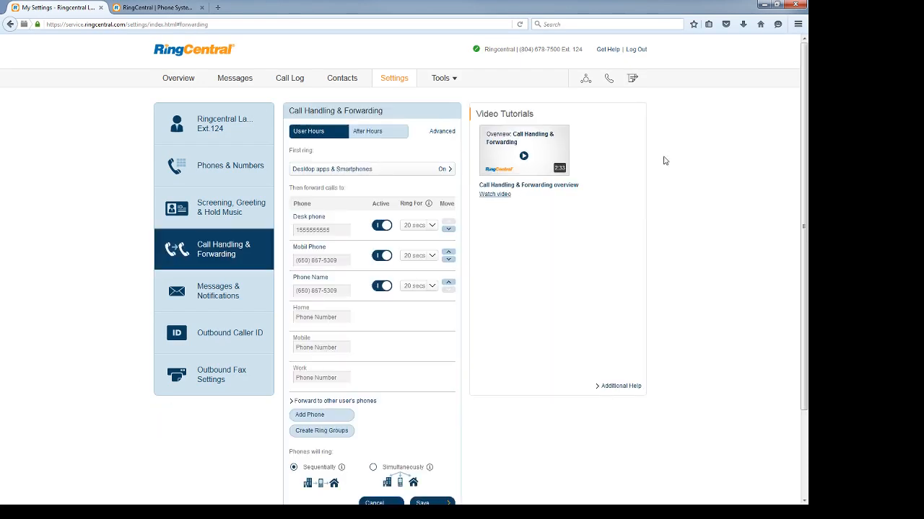
{"action": "scroll", "coordinate": [279, 316], "scroll_direction": "down", "scroll_amount": 3}
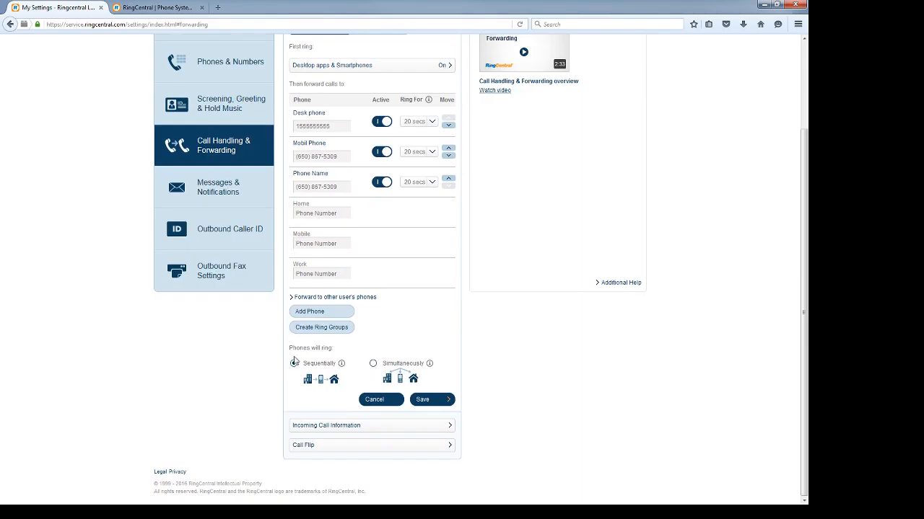
{"action": "left_click_drag", "start_coordinate": [289, 348], "coordinate": [325, 370]}
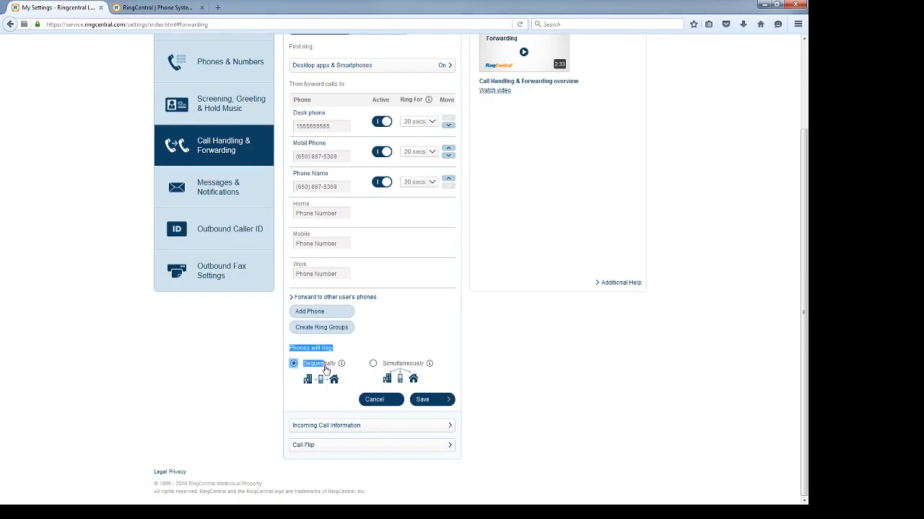
{"action": "left_click", "coordinate": [498, 316]}
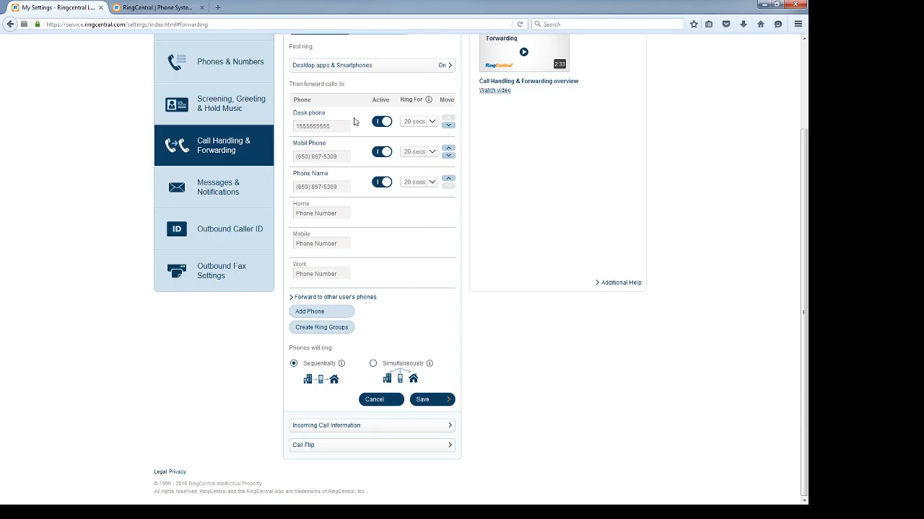
Set the user-hours ring times to 15 secs for Desk phone, 30 secs for Mobil Phone and 15 secs for Phone Name.
{"action": "scroll", "coordinate": [424, 163], "scroll_direction": "up", "scroll_amount": 2}
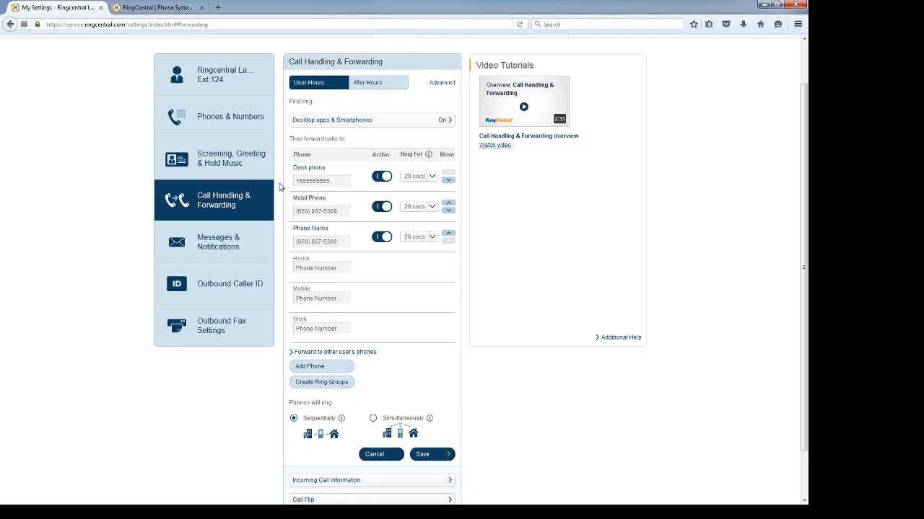
{"action": "left_click", "coordinate": [431, 179]}
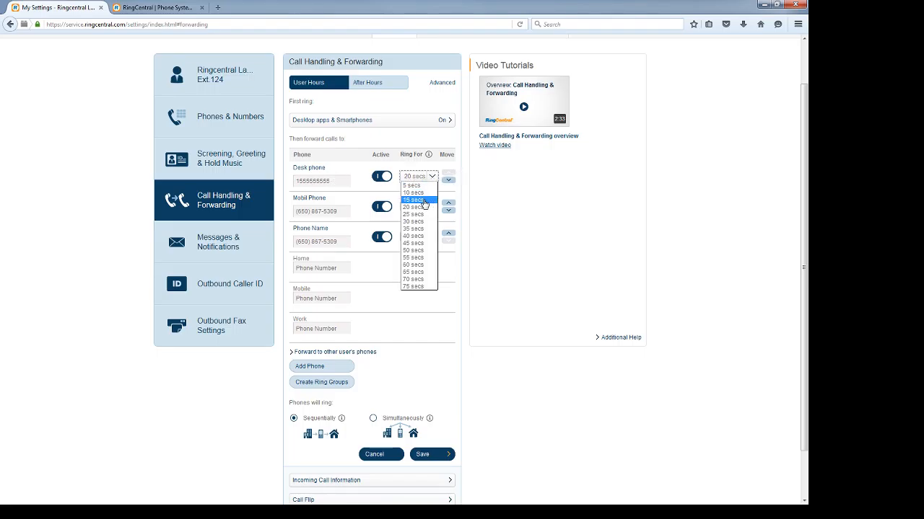
{"action": "left_click", "coordinate": [423, 201]}
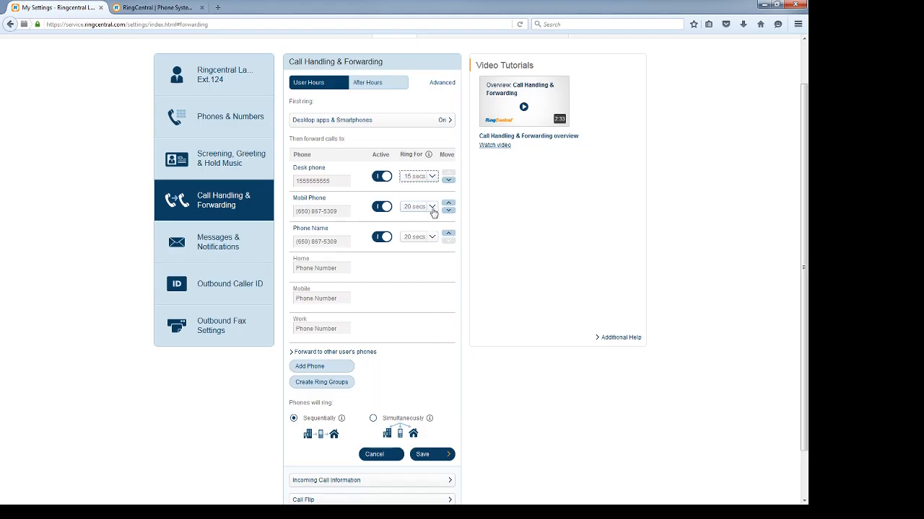
{"action": "left_click", "coordinate": [432, 207]}
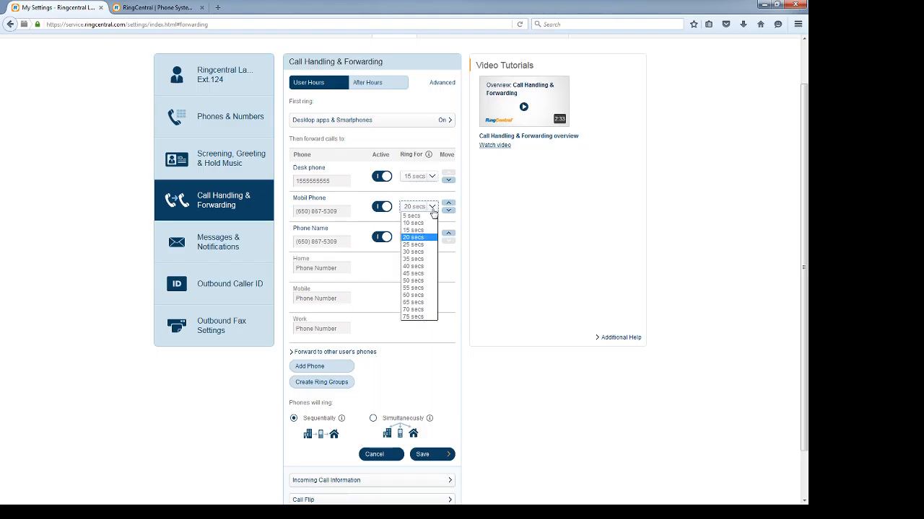
{"action": "left_click", "coordinate": [422, 250]}
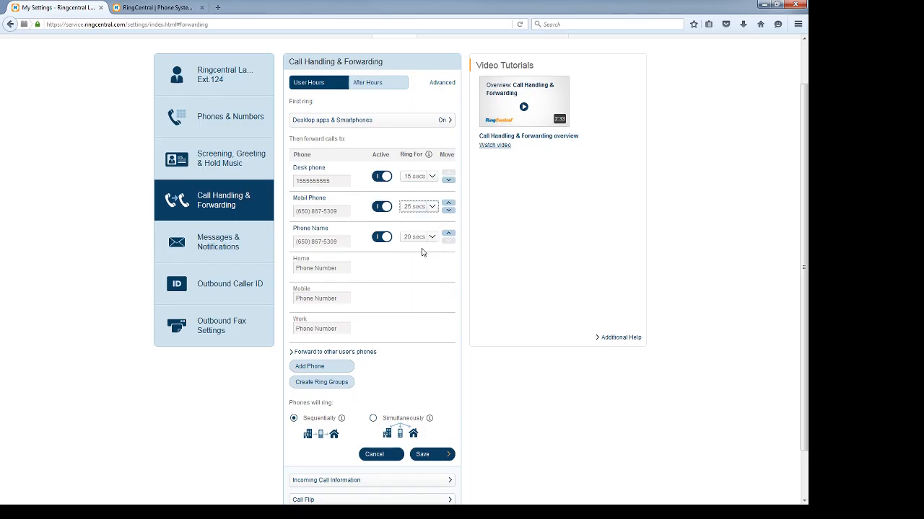
{"action": "left_click", "coordinate": [432, 207]}
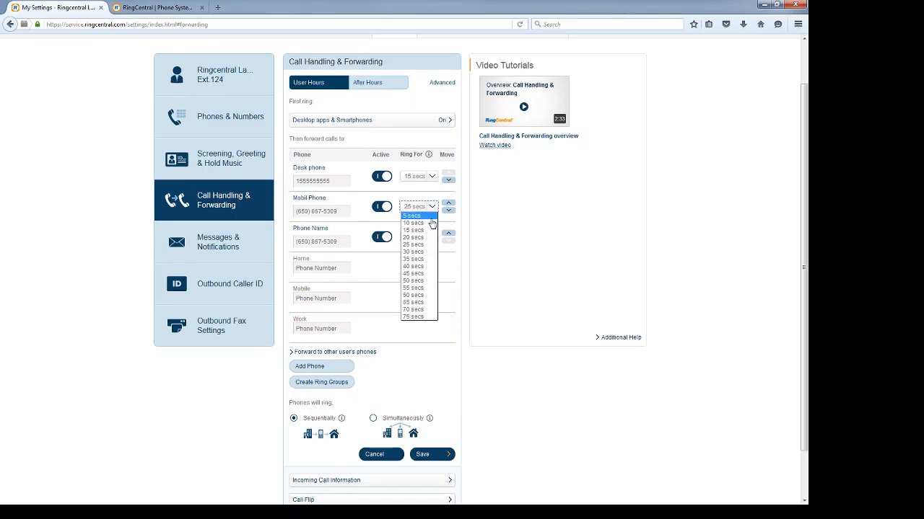
{"action": "left_click", "coordinate": [427, 256]}
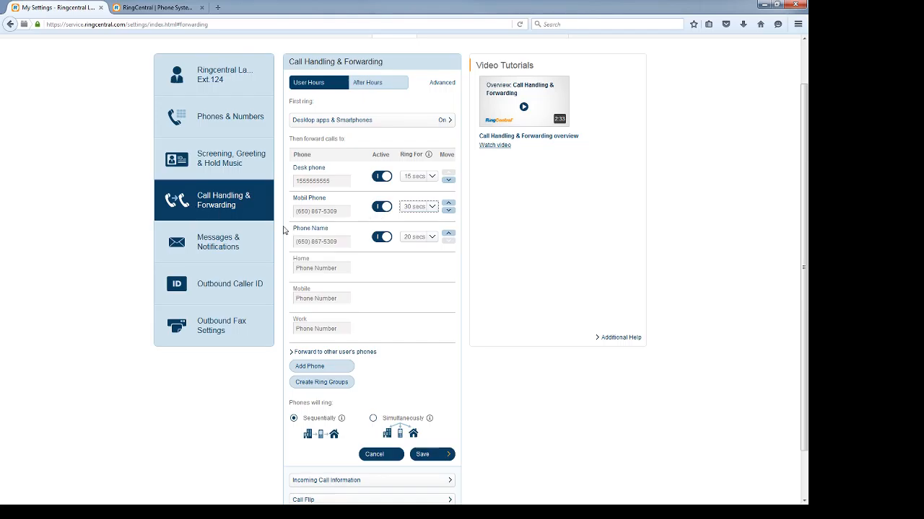
{"action": "left_click", "coordinate": [434, 244]}
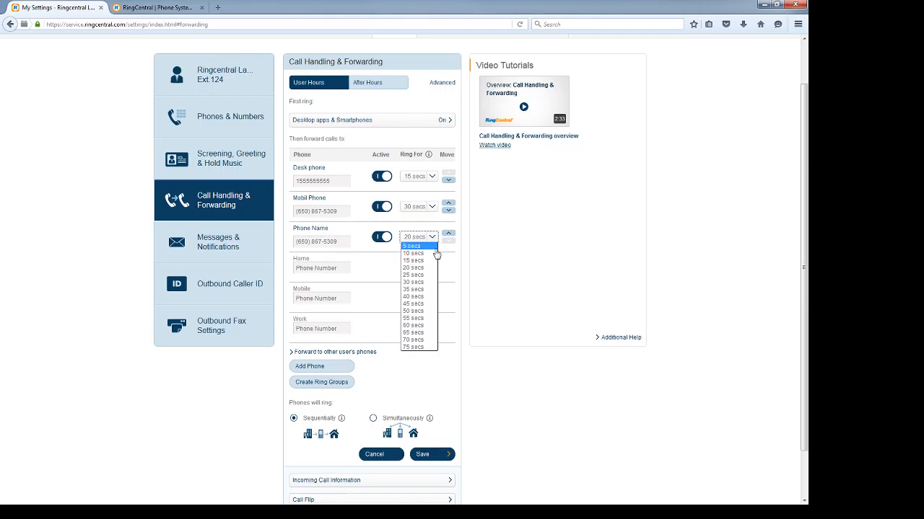
{"action": "left_click", "coordinate": [426, 262]}
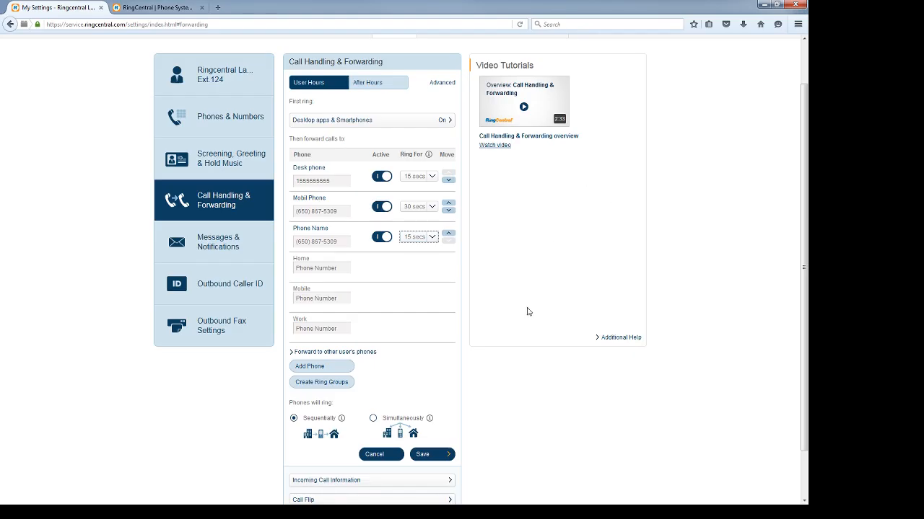
Try the simultaneous ringing option for the forwarding phones and return to sequential ringing.
{"action": "left_click", "coordinate": [374, 418]}
{"action": "left_click", "coordinate": [300, 422]}
{"action": "left_click", "coordinate": [300, 421]}
Create a user-hours ring group containing Mobil Phone and Phone Name.
{"action": "left_click", "coordinate": [348, 384]}
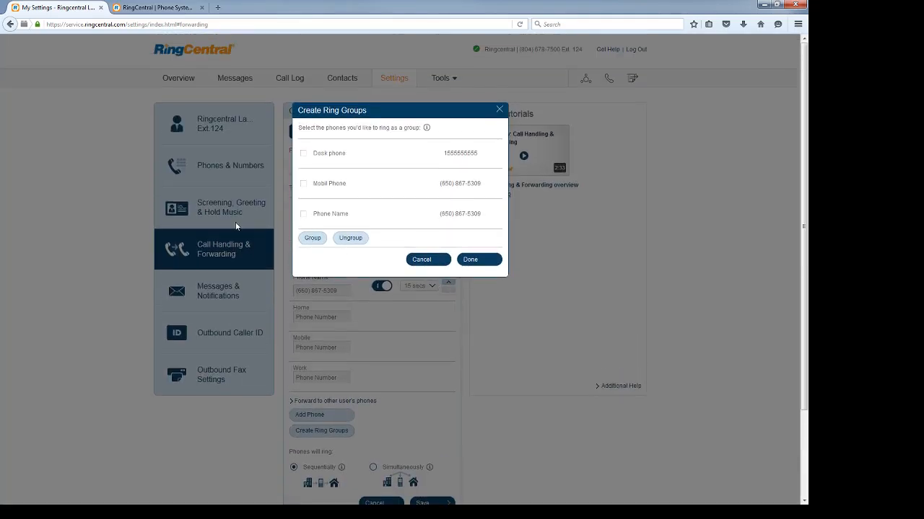
{"action": "scroll", "coordinate": [254, 159], "scroll_direction": "down", "scroll_amount": 3}
{"action": "scroll", "coordinate": [361, 158], "scroll_direction": "up", "scroll_amount": 3}
{"action": "left_click", "coordinate": [303, 215]}
{"action": "left_click", "coordinate": [303, 187]}
{"action": "left_click", "coordinate": [312, 240]}
{"action": "right_click", "coordinate": [312, 240]}
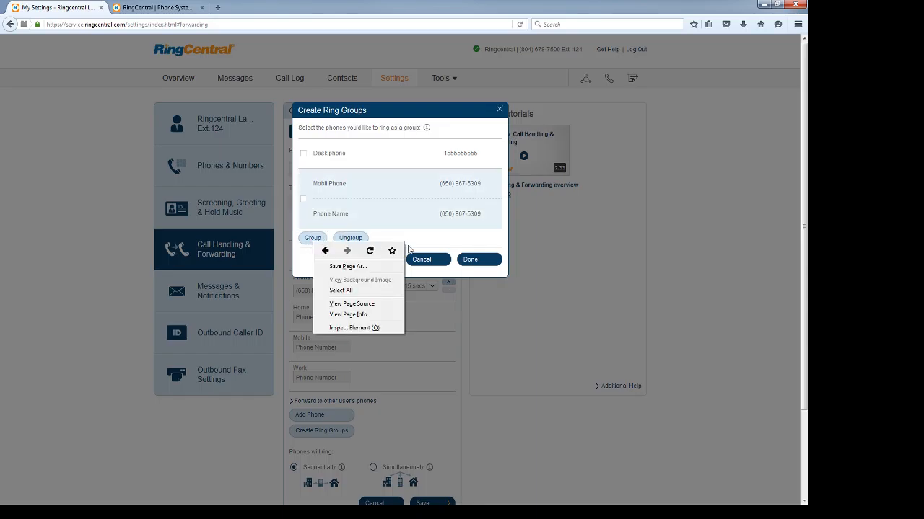
{"action": "left_click", "coordinate": [429, 241]}
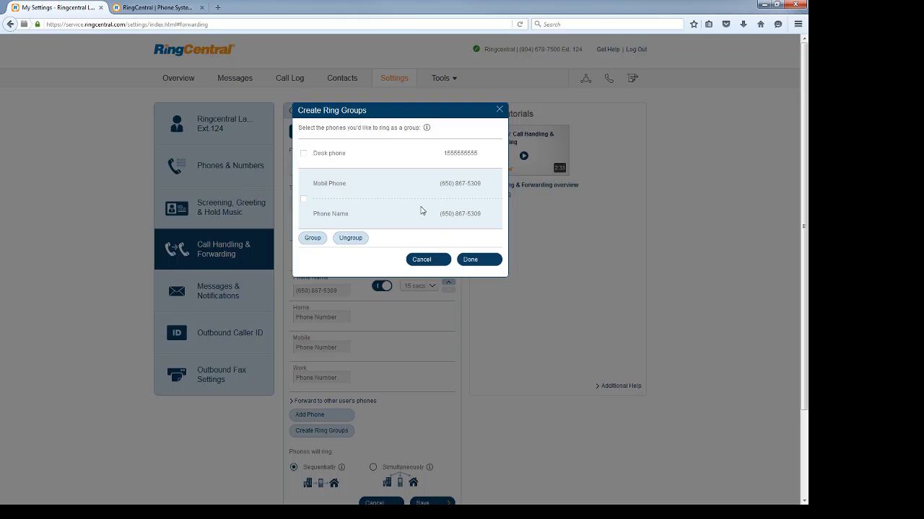
{"action": "left_click", "coordinate": [470, 260]}
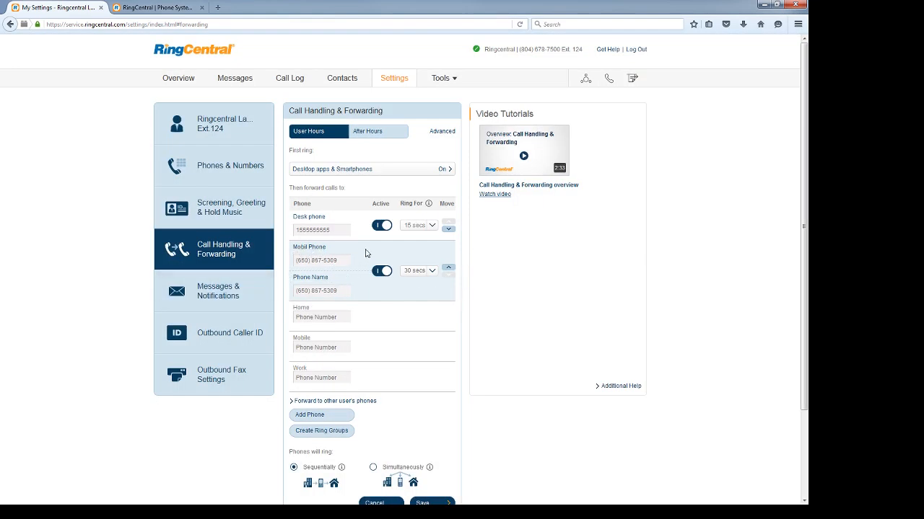
Move the ring group above Desk phone and back below it, and save the user-hours forwarding settings.
{"action": "left_click", "coordinate": [448, 270]}
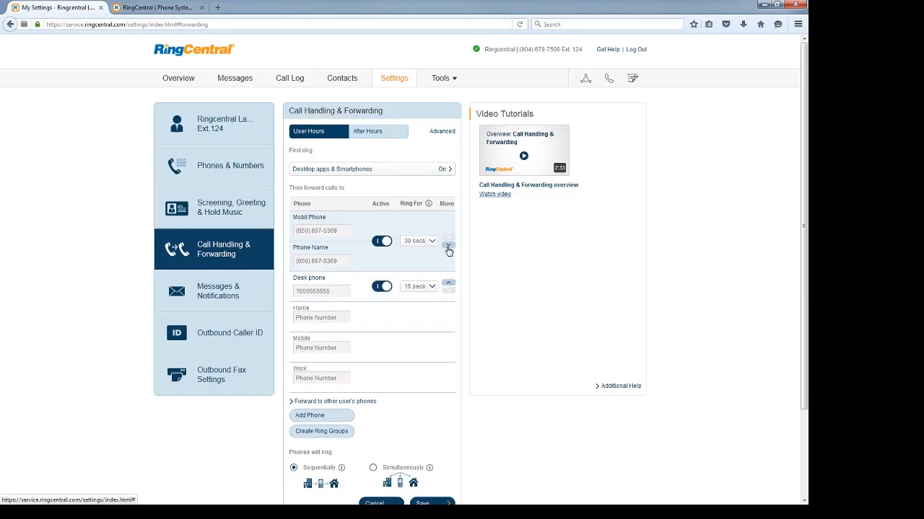
{"action": "left_click", "coordinate": [448, 250]}
{"action": "scroll", "coordinate": [515, 293], "scroll_direction": "down", "scroll_amount": 2}
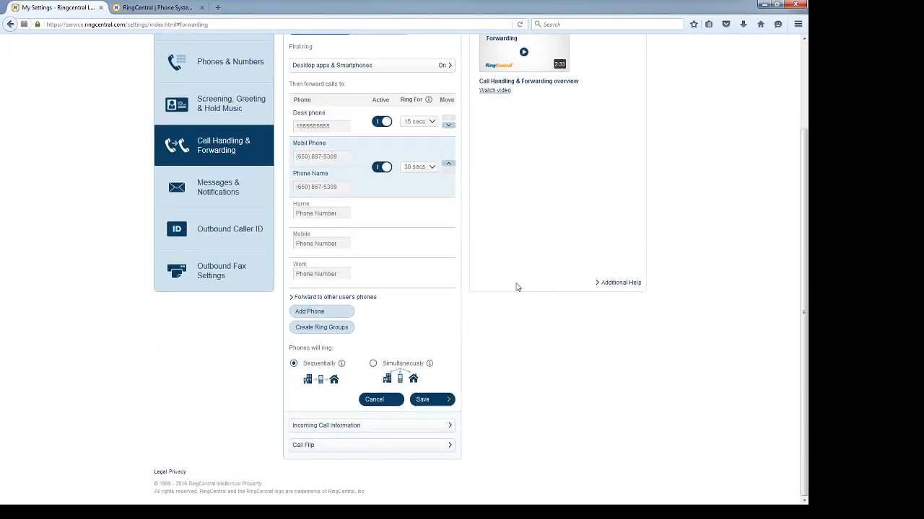
{"action": "scroll", "coordinate": [516, 289], "scroll_direction": "up", "scroll_amount": 2}
{"action": "scroll", "coordinate": [517, 289], "scroll_direction": "down", "scroll_amount": 1}
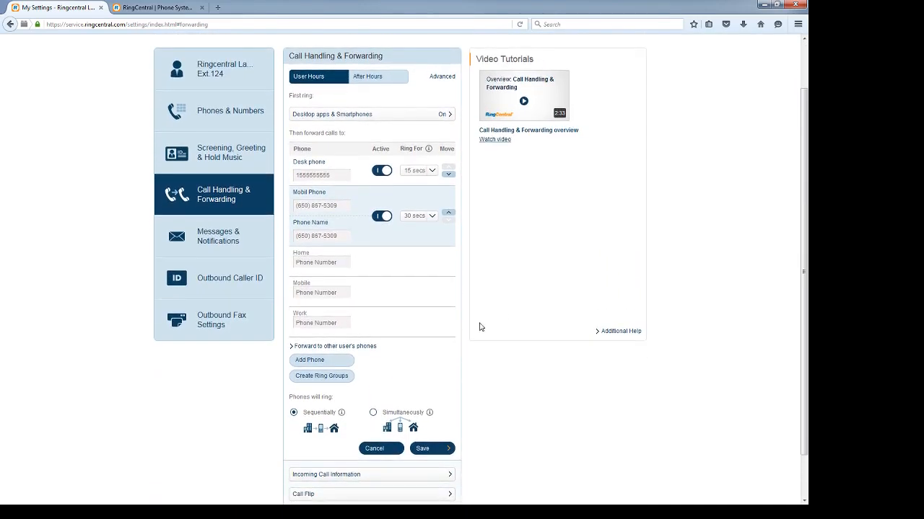
{"action": "left_click", "coordinate": [445, 448]}
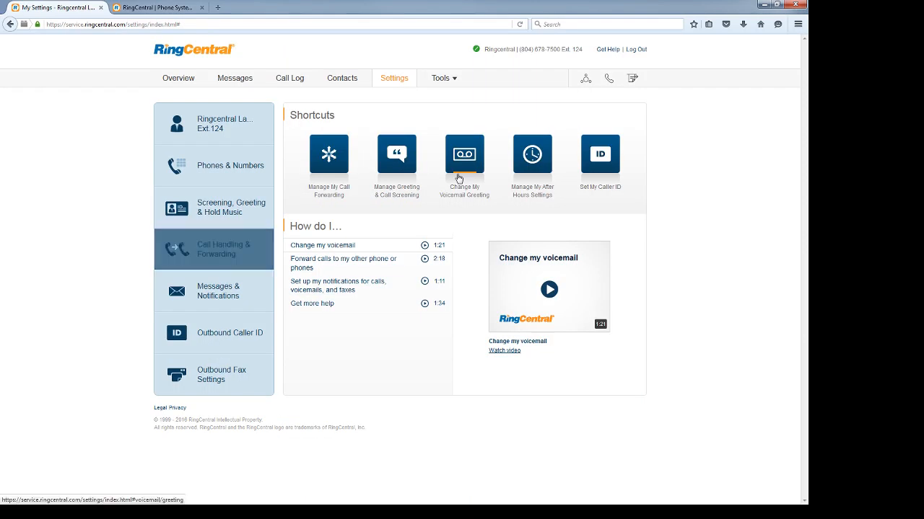
For After Hours in Call Handling & Forwarding, choose Forward Calls and activate Desk phone, Mobil Phone and Phone Name.
{"action": "left_click", "coordinate": [244, 248]}
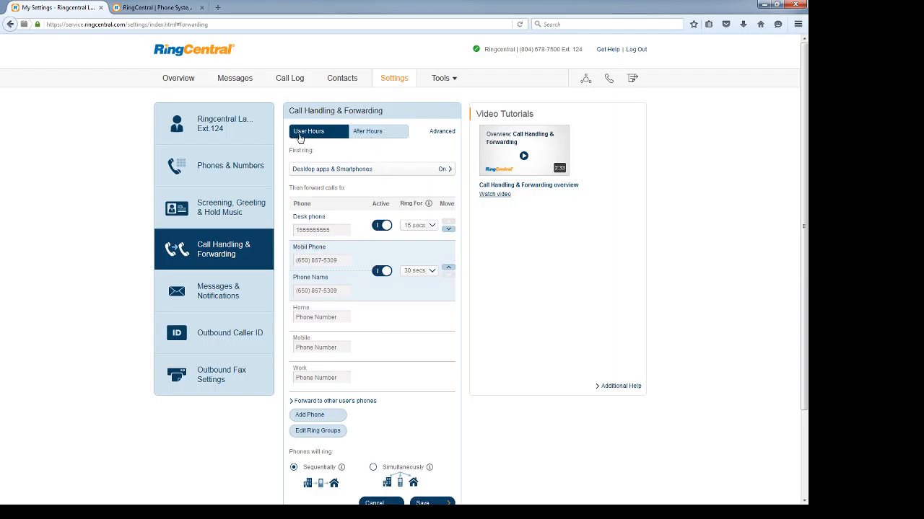
{"action": "left_click", "coordinate": [369, 134]}
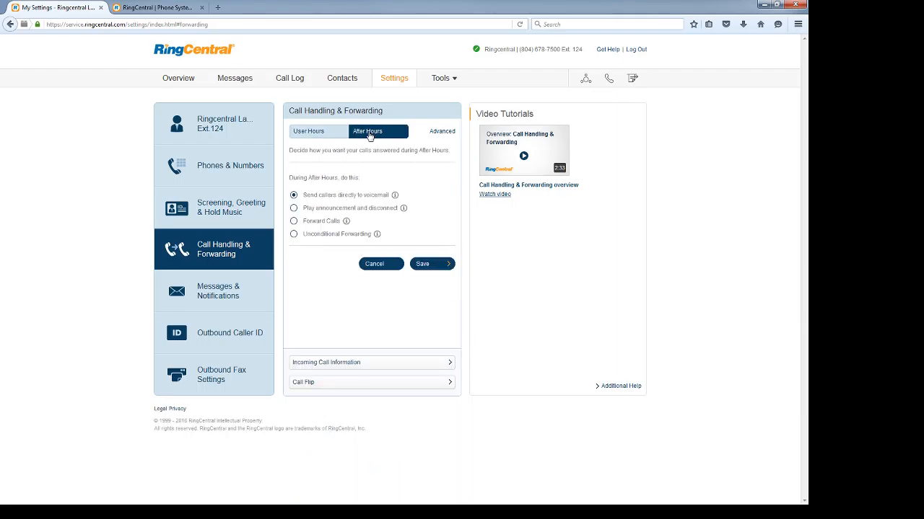
{"action": "left_click", "coordinate": [294, 195]}
{"action": "left_click", "coordinate": [295, 222]}
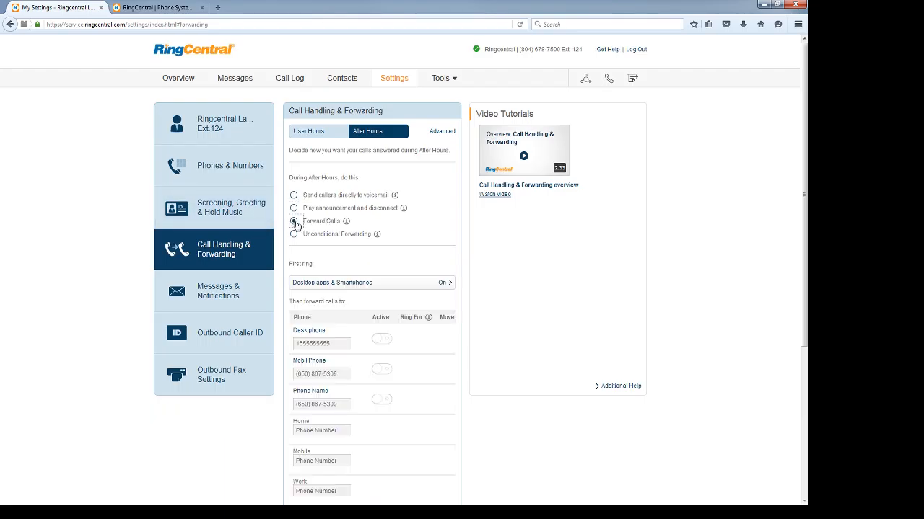
{"action": "scroll", "coordinate": [421, 162], "scroll_direction": "down", "scroll_amount": 3}
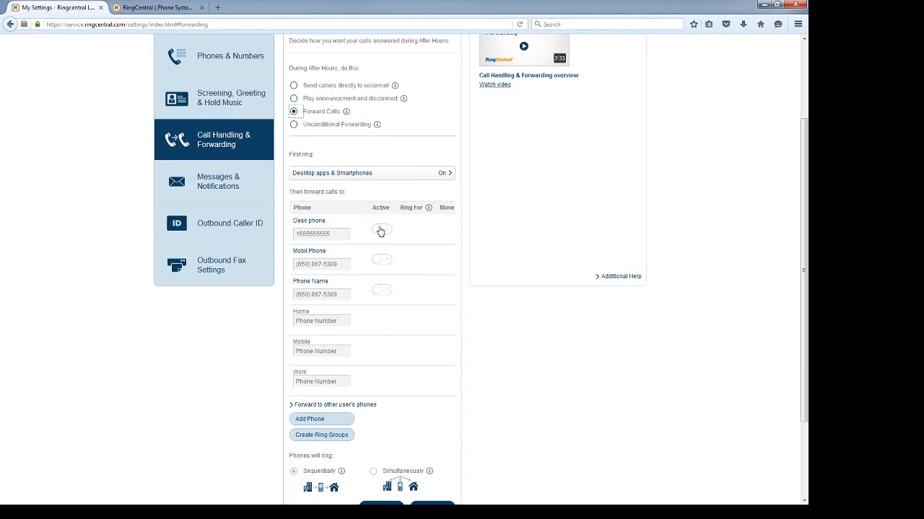
{"action": "left_click", "coordinate": [380, 230]}
{"action": "left_click", "coordinate": [380, 260]}
{"action": "left_click", "coordinate": [381, 290]}
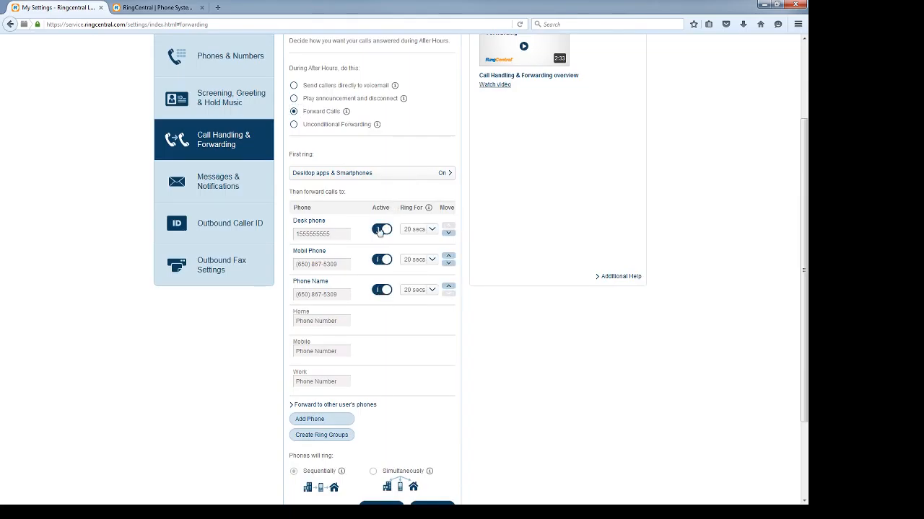
{"action": "scroll", "coordinate": [381, 303], "scroll_direction": "down", "scroll_amount": 3}
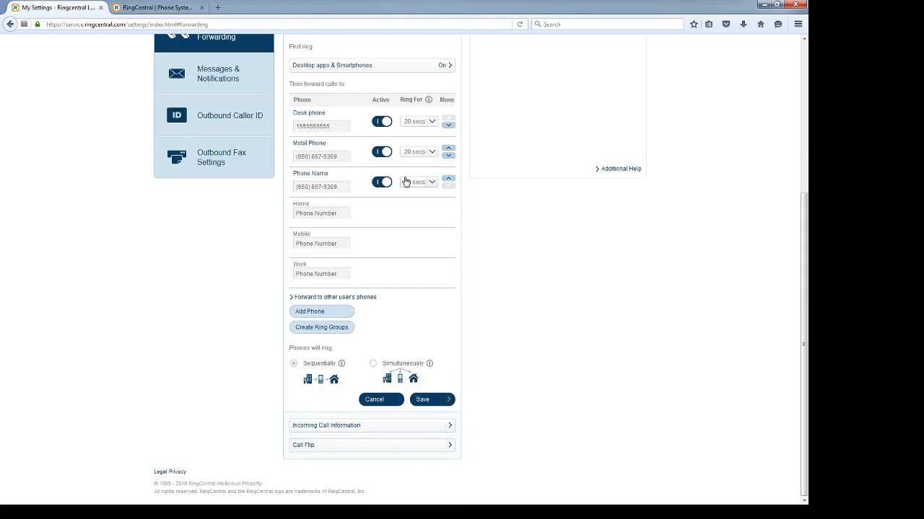
{"action": "scroll", "coordinate": [422, 181], "scroll_direction": "up", "scroll_amount": 5}
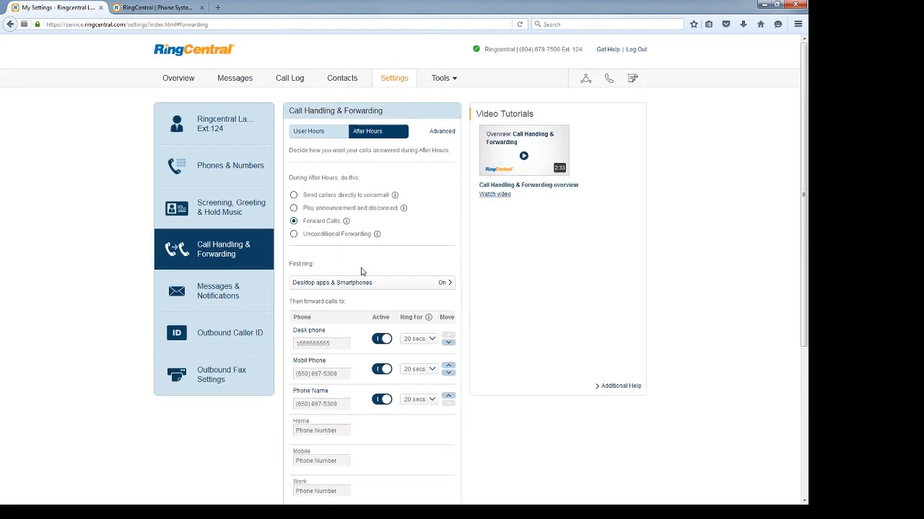
Create an after-hours ring group of Desk phone and Phone Name, and deactivate Mobil Phone.
{"action": "scroll", "coordinate": [362, 271], "scroll_direction": "down", "scroll_amount": 4}
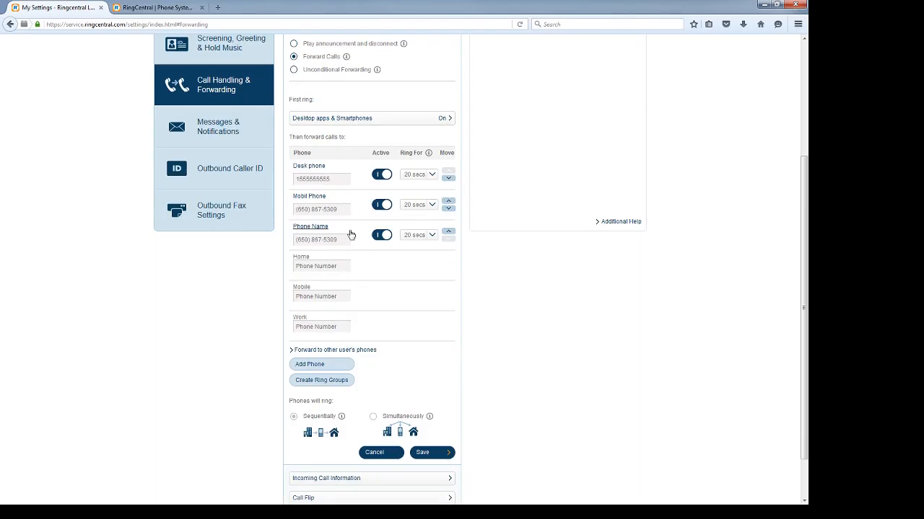
{"action": "left_click", "coordinate": [334, 380]}
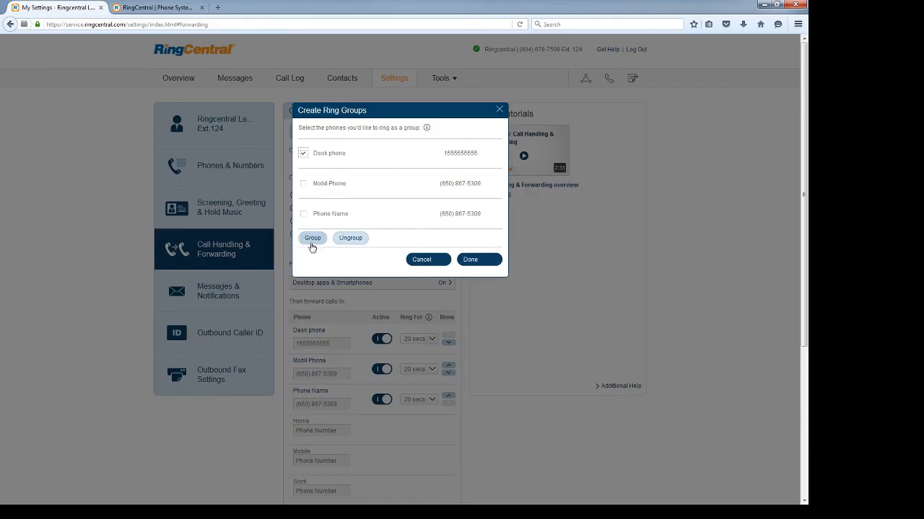
{"action": "left_click", "coordinate": [303, 215]}
{"action": "left_click", "coordinate": [312, 239]}
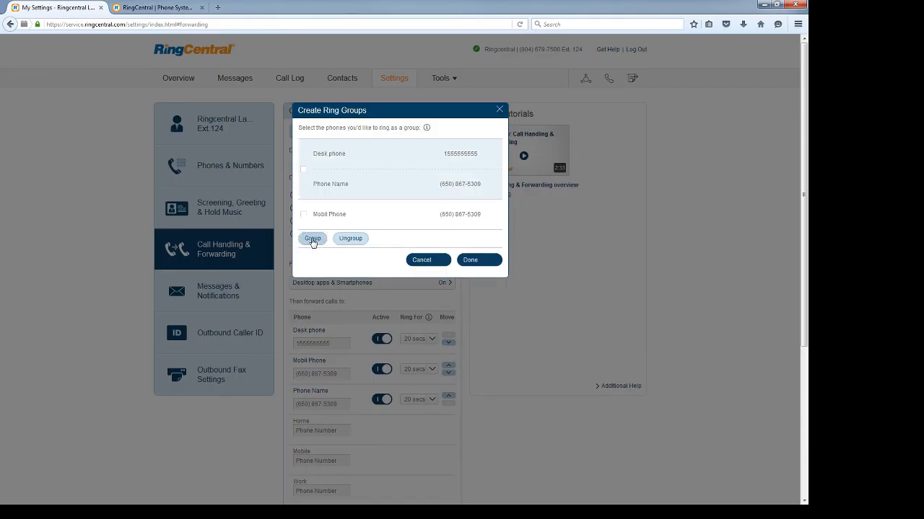
{"action": "left_click", "coordinate": [462, 260]}
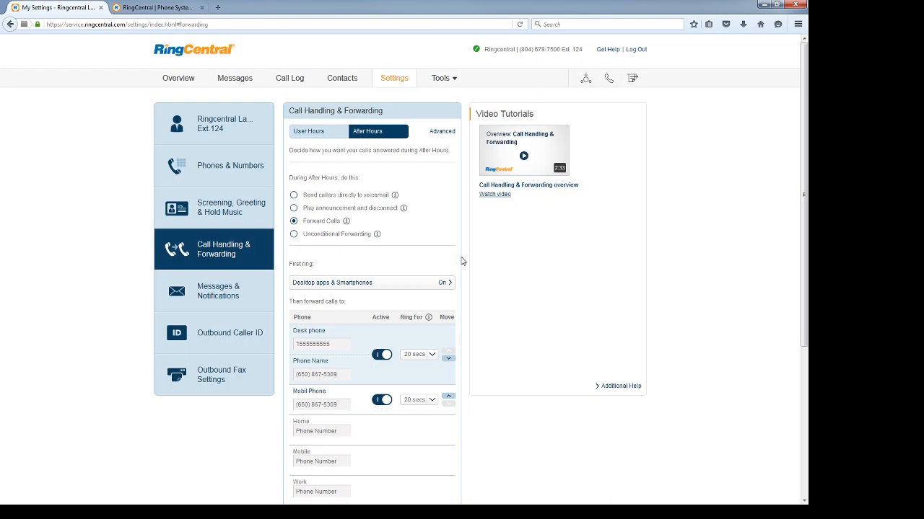
{"action": "left_click", "coordinate": [383, 402]}
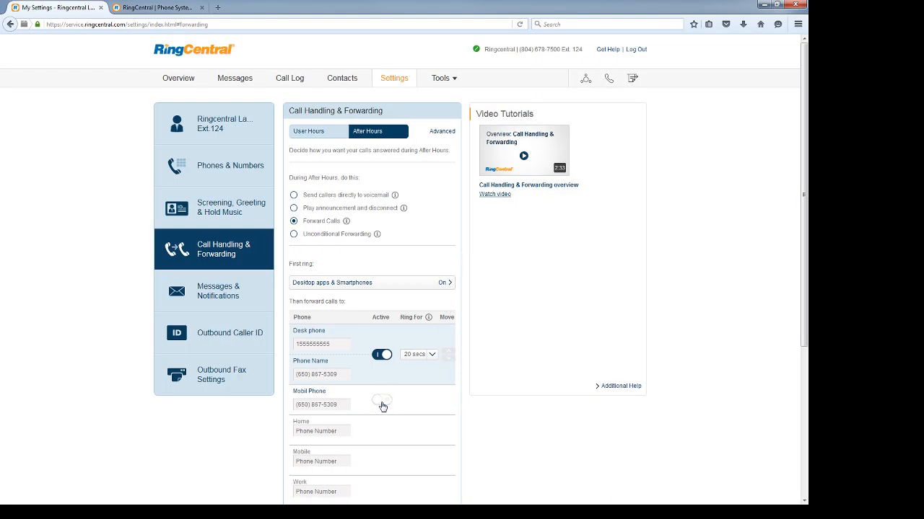
Save the after-hours forwarding settings and reopen Call Handling & Forwarding.
{"action": "scroll", "coordinate": [415, 204], "scroll_direction": "down", "scroll_amount": 4}
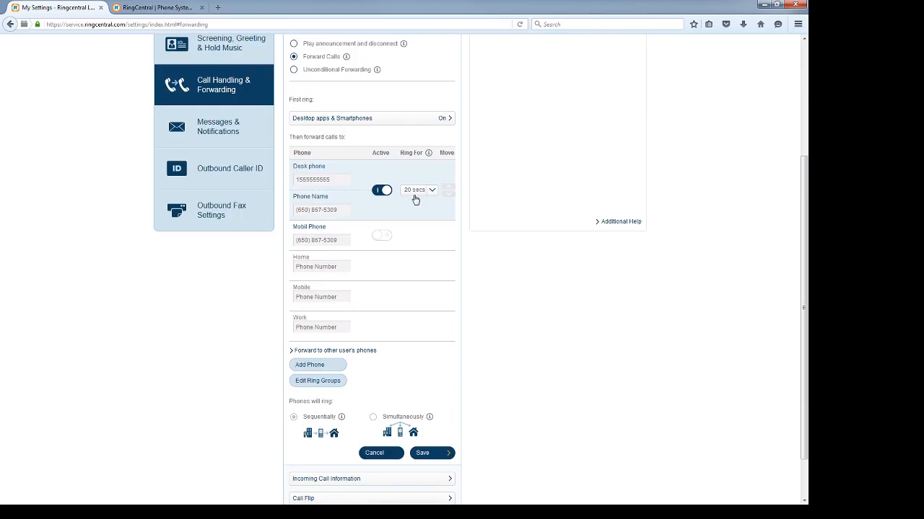
{"action": "scroll", "coordinate": [415, 201], "scroll_direction": "down", "scroll_amount": 1}
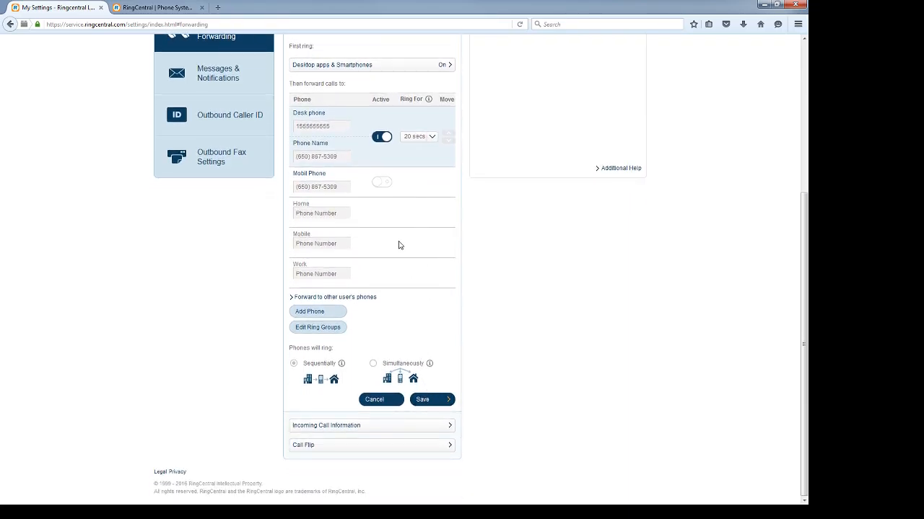
{"action": "scroll", "coordinate": [397, 243], "scroll_direction": "up", "scroll_amount": 5}
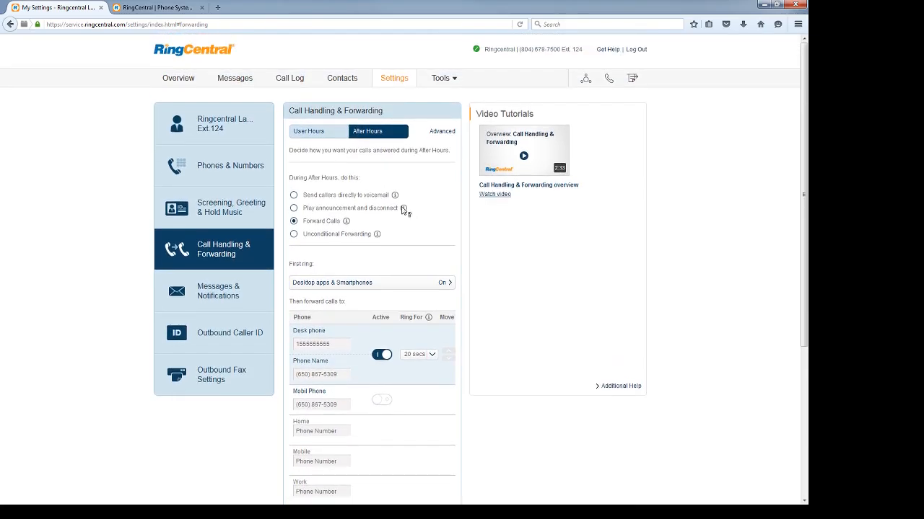
{"action": "mouse_move", "coordinate": [404, 211]}
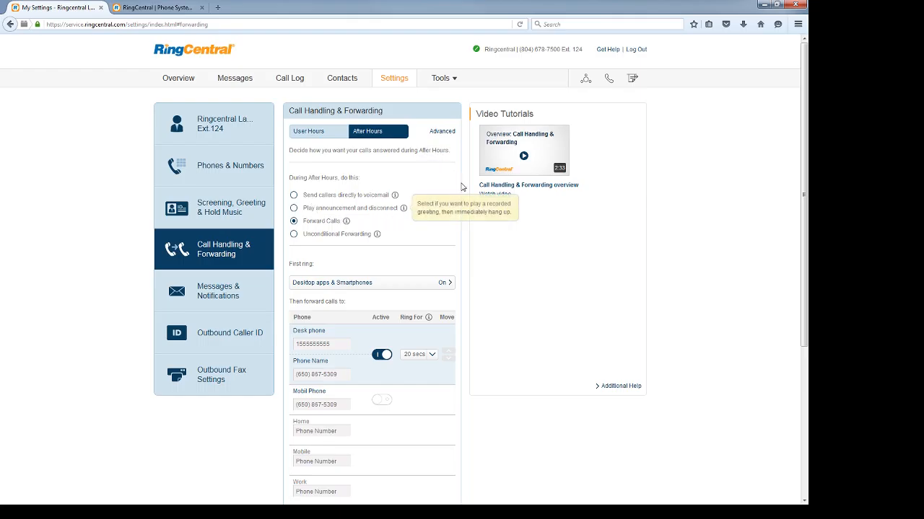
{"action": "scroll", "coordinate": [465, 191], "scroll_direction": "down", "scroll_amount": 5}
{"action": "left_click", "coordinate": [440, 398]}
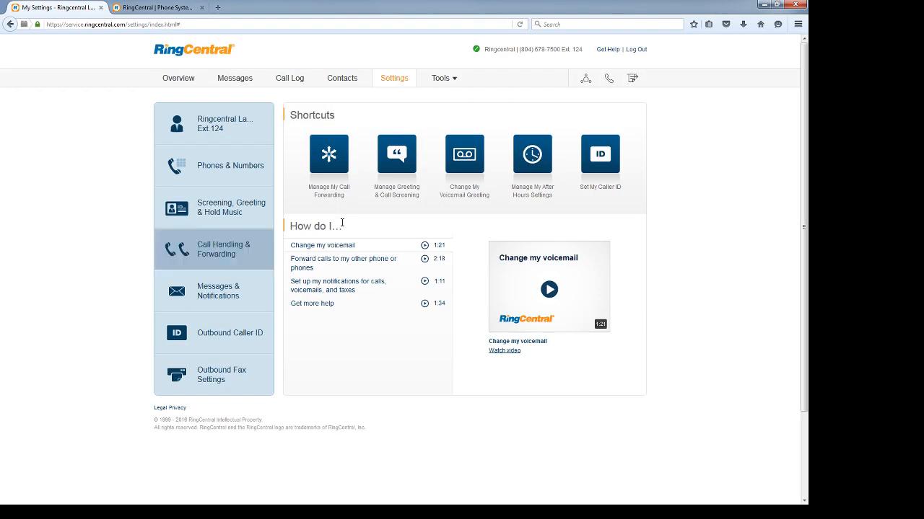
{"action": "left_click", "coordinate": [225, 240]}
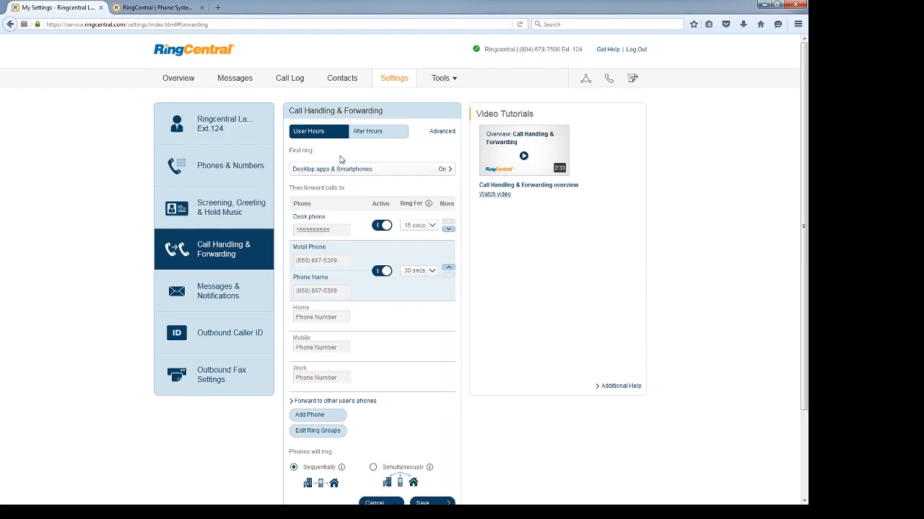
Open Call Flip, review the flip numbers assigned to Desk phone and Mobil Phone, and save the dialog.
{"action": "scroll", "coordinate": [338, 154], "scroll_direction": "down", "scroll_amount": 3}
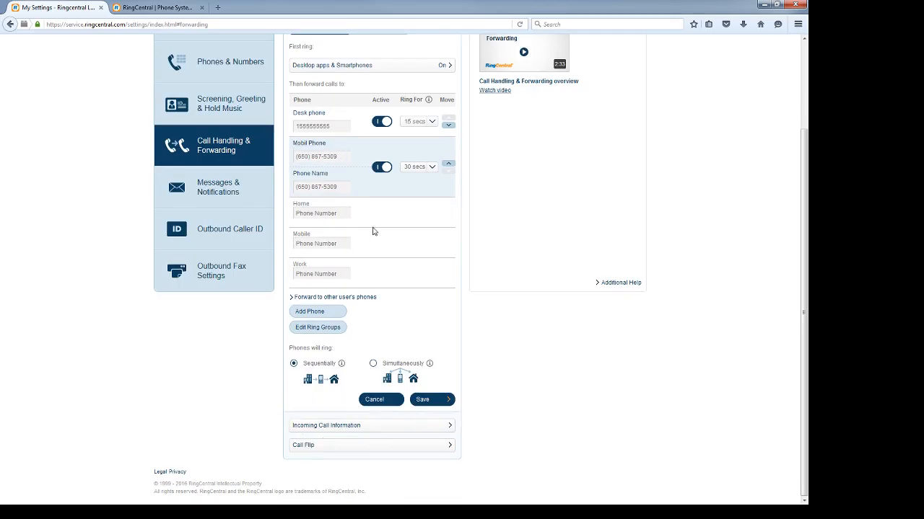
{"action": "left_click", "coordinate": [320, 449]}
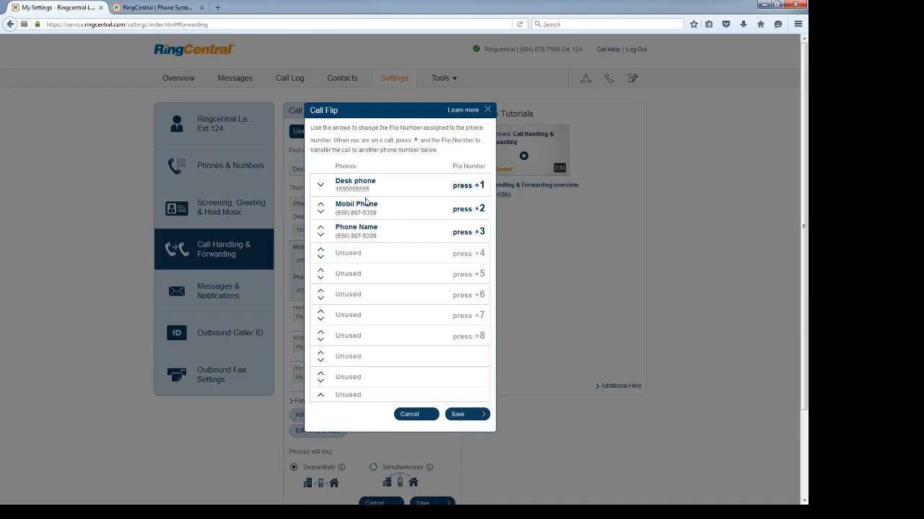
{"action": "left_click_drag", "start_coordinate": [453, 186], "coordinate": [482, 186]}
{"action": "left_click_drag", "start_coordinate": [473, 210], "coordinate": [489, 213]}
{"action": "left_click_drag", "start_coordinate": [427, 212], "coordinate": [336, 206]}
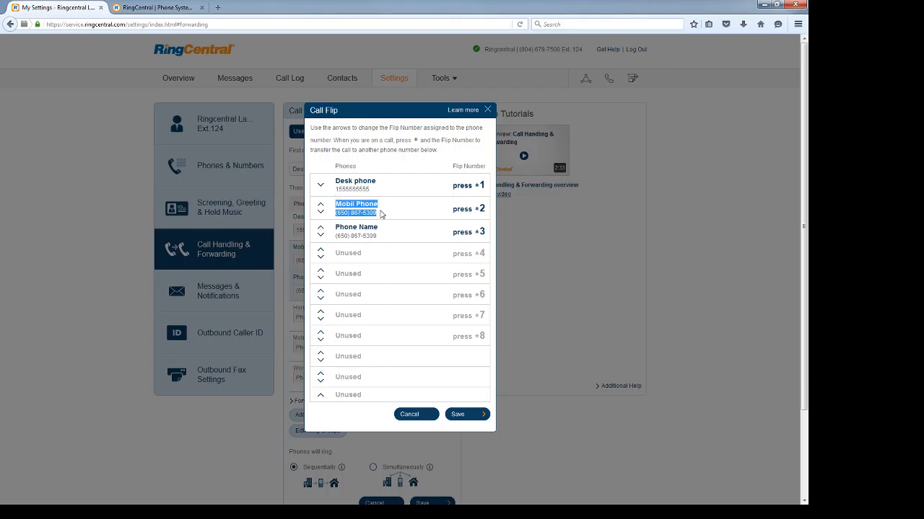
{"action": "left_click", "coordinate": [453, 414]}
Open Incoming Call Information and review the pre-connection announcement options for direct calls.
{"action": "scroll", "coordinate": [441, 259], "scroll_direction": "down", "scroll_amount": 1}
{"action": "scroll", "coordinate": [442, 259], "scroll_direction": "down", "scroll_amount": 1}
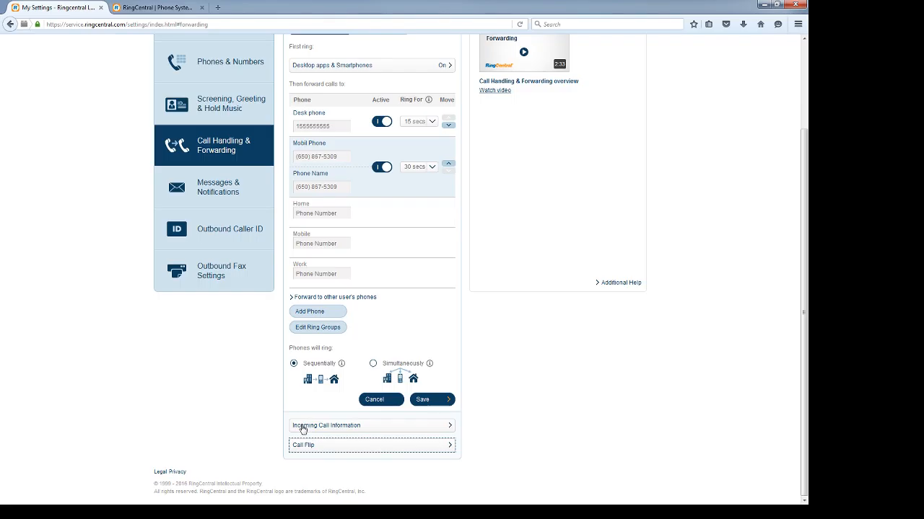
{"action": "left_click", "coordinate": [403, 431]}
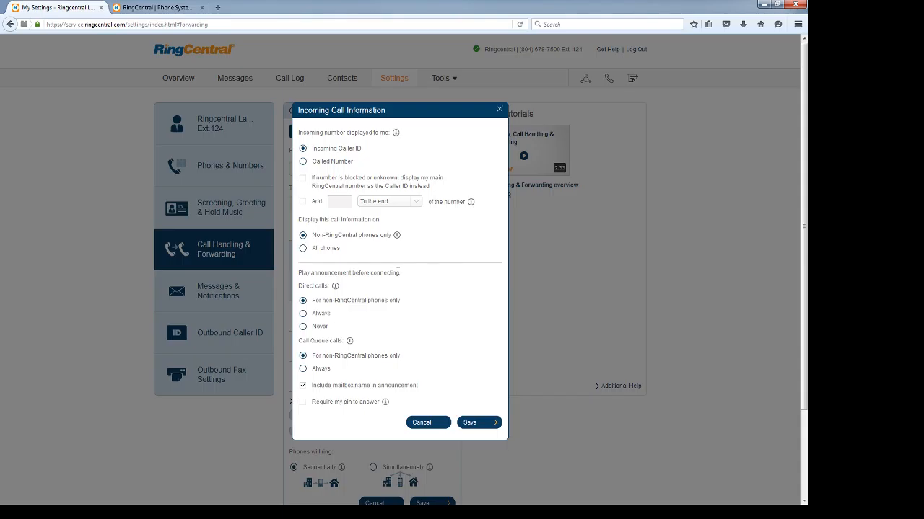
{"action": "left_click_drag", "start_coordinate": [299, 273], "coordinate": [402, 276]}
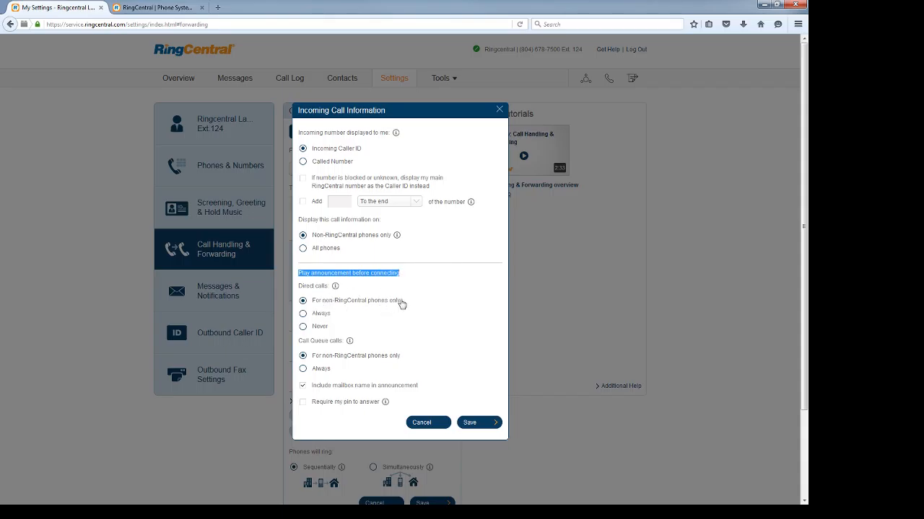
{"action": "left_click_drag", "start_coordinate": [400, 303], "coordinate": [310, 303]}
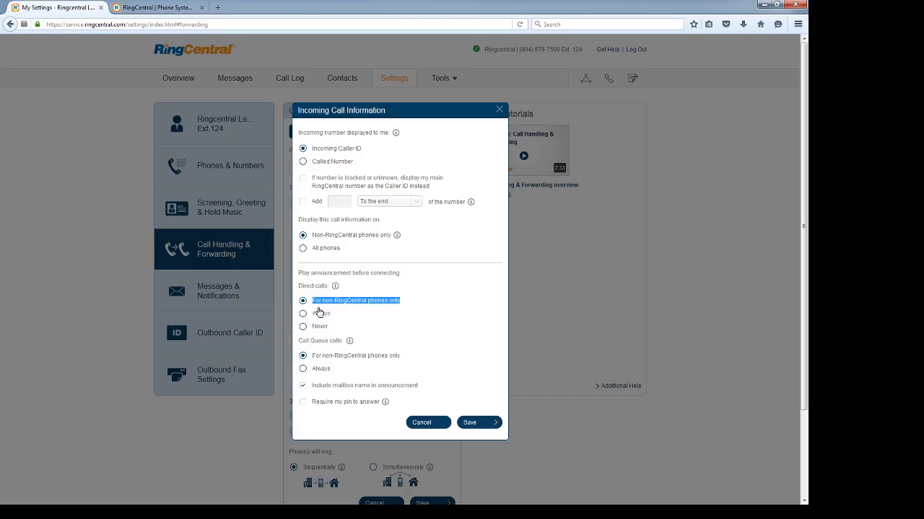
Try the Never announcement option for direct calls, read and close the warning, and cancel the Incoming Call Information dialog.
{"action": "left_click", "coordinate": [315, 327]}
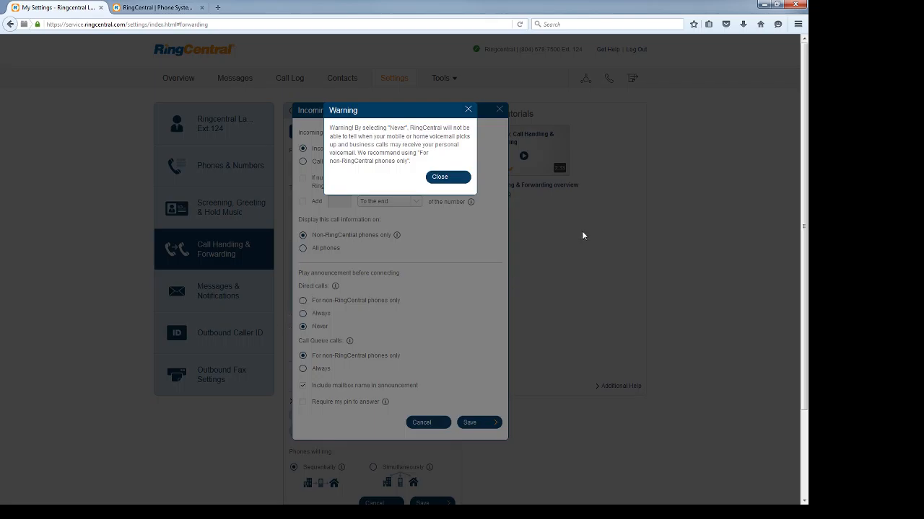
{"action": "left_click_drag", "start_coordinate": [414, 162], "coordinate": [370, 137]}
{"action": "left_click", "coordinate": [366, 161]}
{"action": "left_click", "coordinate": [446, 178]}
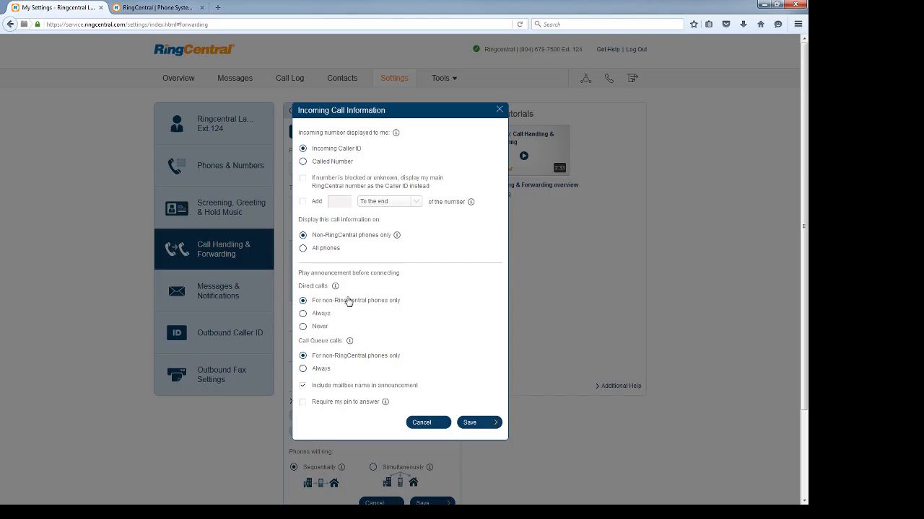
{"action": "left_click", "coordinate": [427, 423]}
Open Messages & Notifications and review the Take messages setting for User Hours.
{"action": "scroll", "coordinate": [408, 321], "scroll_direction": "down", "scroll_amount": 3}
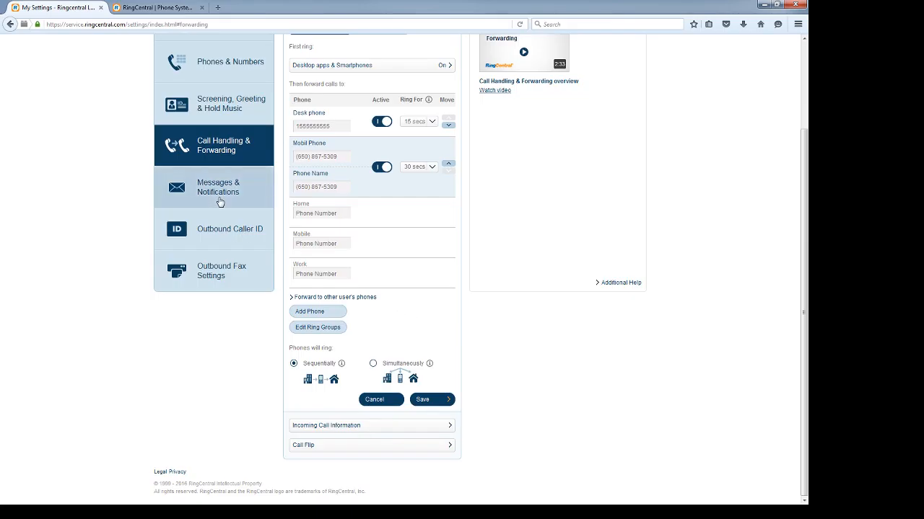
{"action": "scroll", "coordinate": [315, 235], "scroll_direction": "up", "scroll_amount": 3}
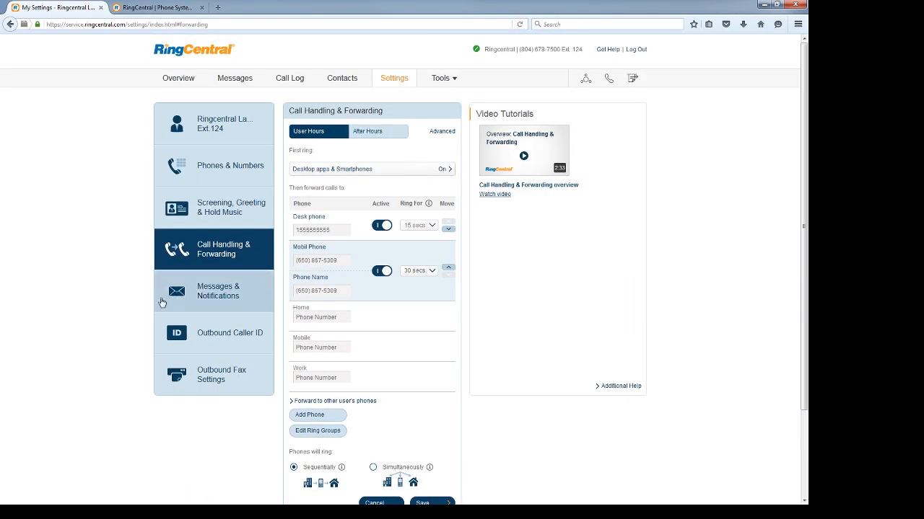
{"action": "left_click", "coordinate": [194, 297]}
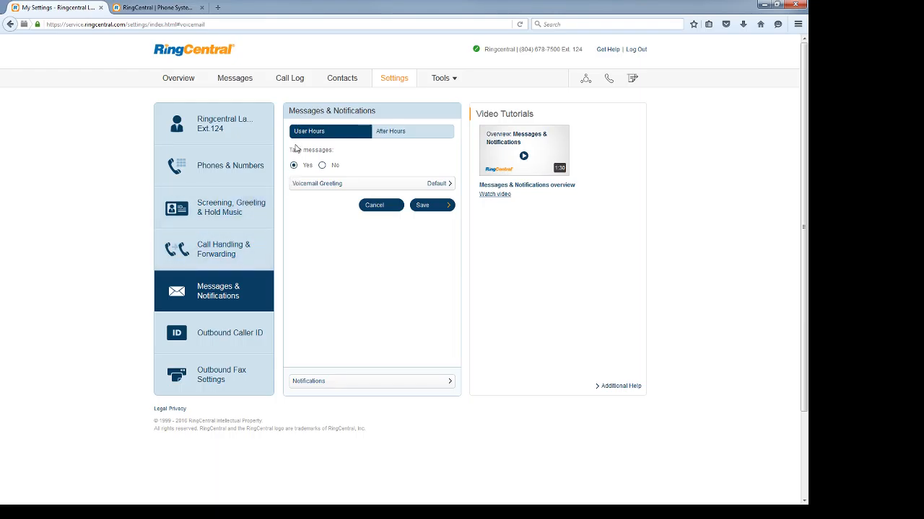
{"action": "left_click_drag", "start_coordinate": [293, 155], "coordinate": [341, 156]}
{"action": "left_click", "coordinate": [387, 158]}
Open the user-hours Voicemail Greeting, play the default greeting at a lower volume, and pause it.
{"action": "left_click", "coordinate": [449, 185]}
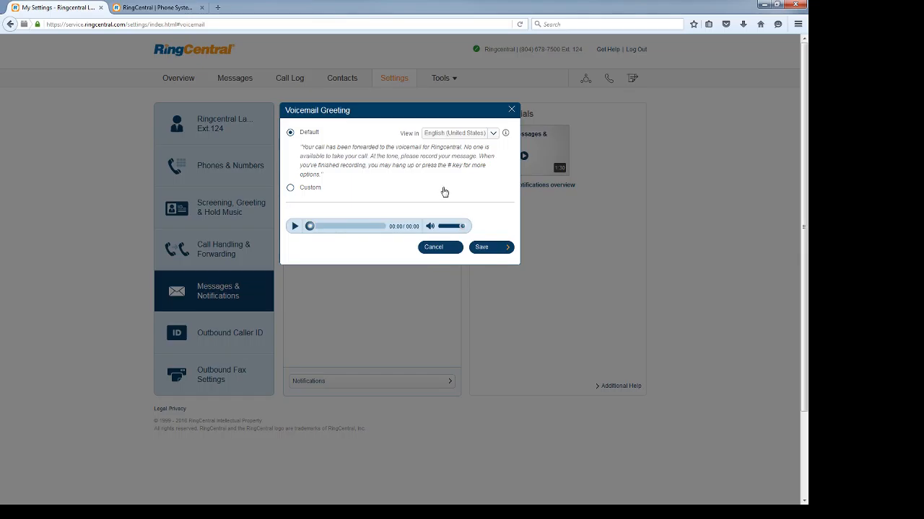
{"action": "left_click", "coordinate": [294, 227]}
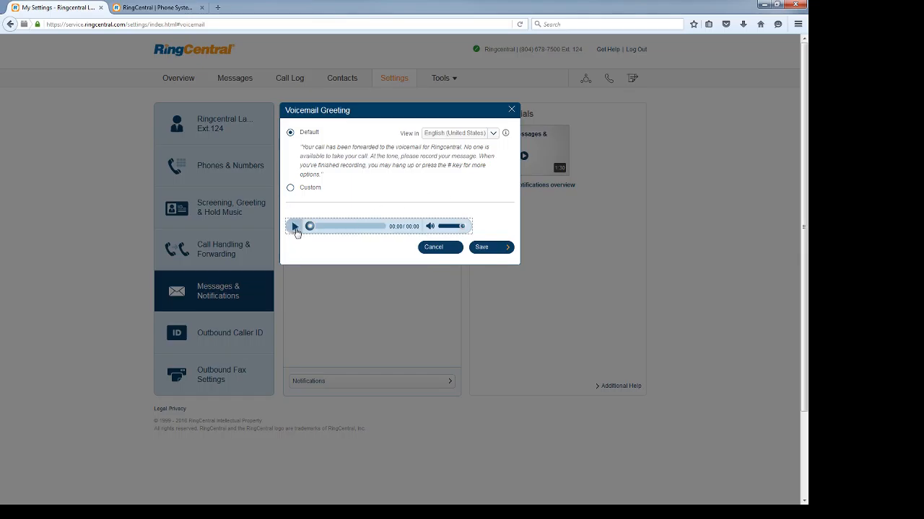
{"action": "left_click", "coordinate": [446, 226]}
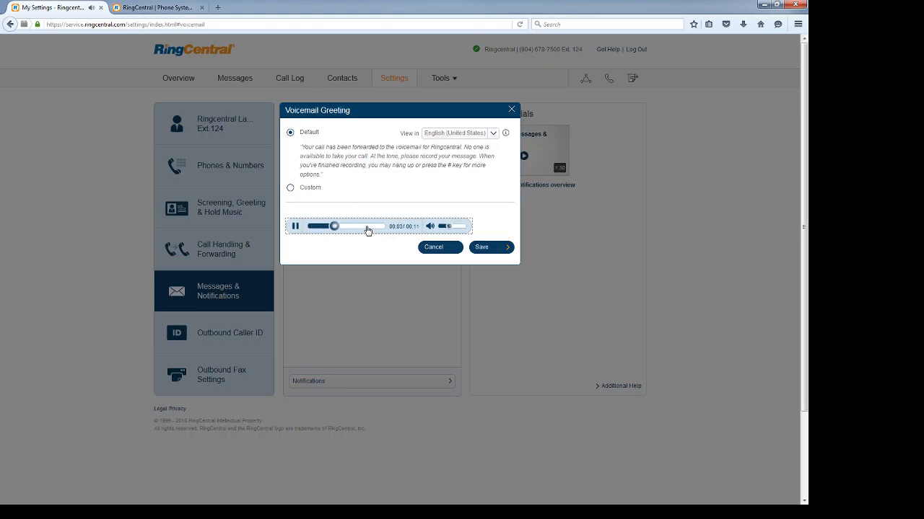
{"action": "left_click", "coordinate": [295, 228]}
Choose a custom voicemail greeting and record it with the computer microphone, allowing Flash Player microphone access.
{"action": "left_click", "coordinate": [290, 189]}
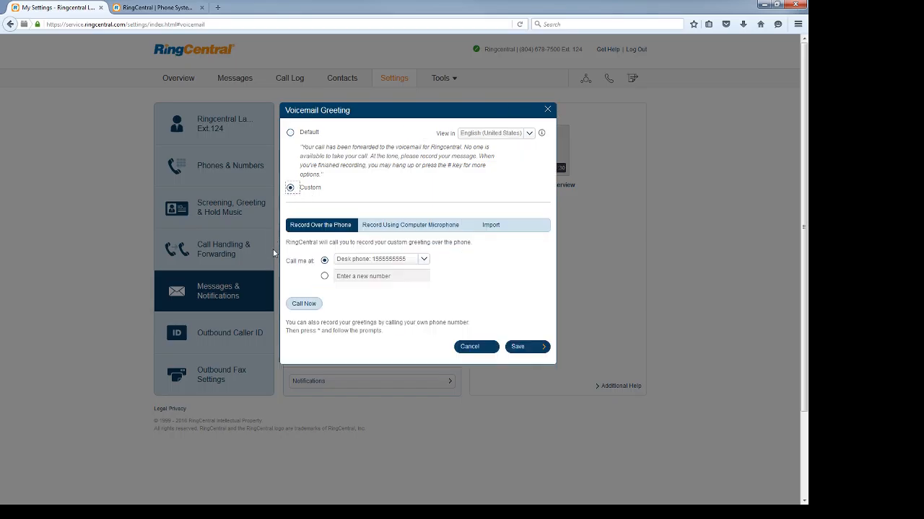
{"action": "left_click", "coordinate": [407, 227]}
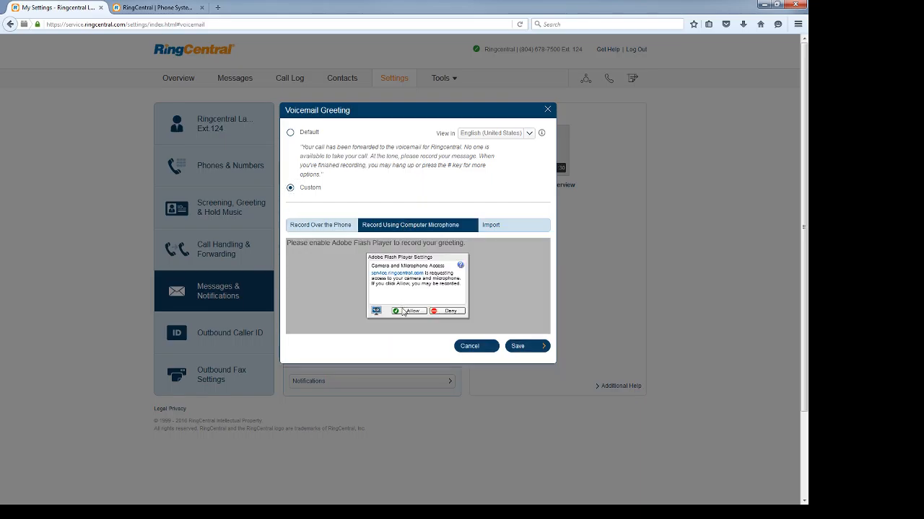
{"action": "left_click", "coordinate": [407, 311]}
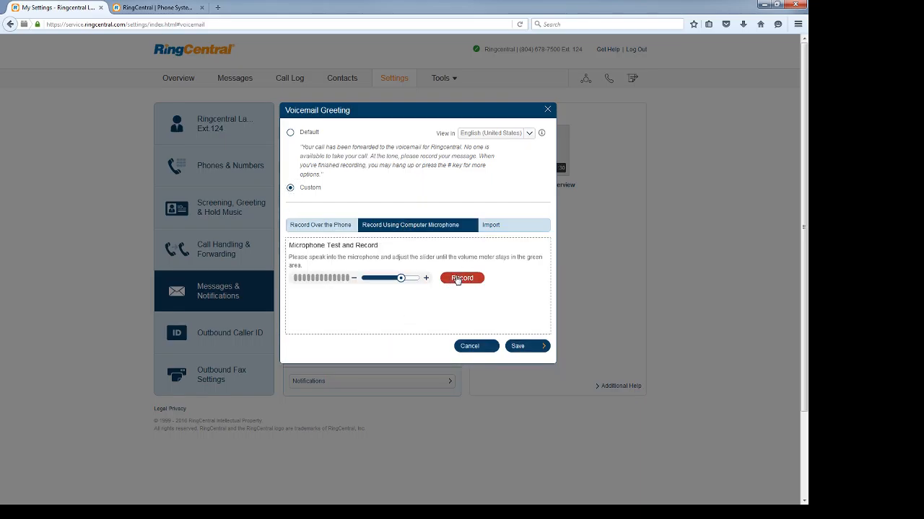
{"action": "left_click", "coordinate": [458, 280]}
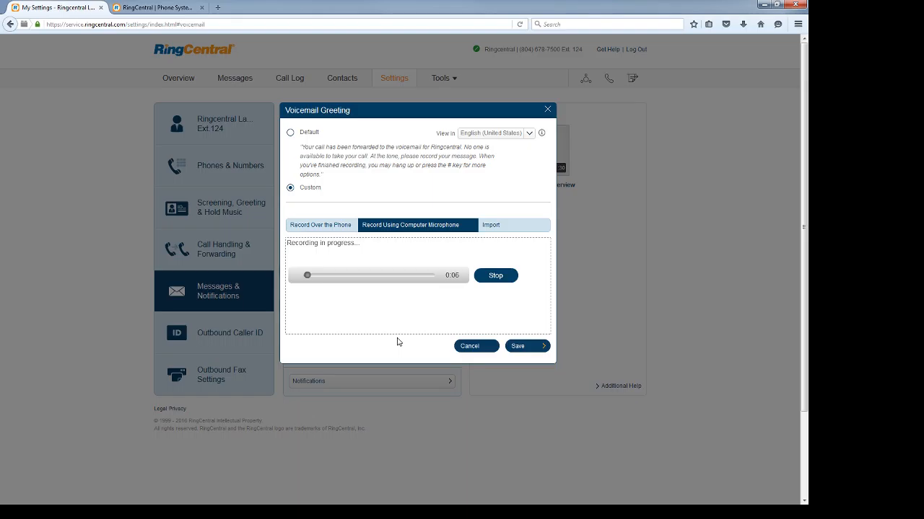
{"action": "left_click", "coordinate": [490, 275]}
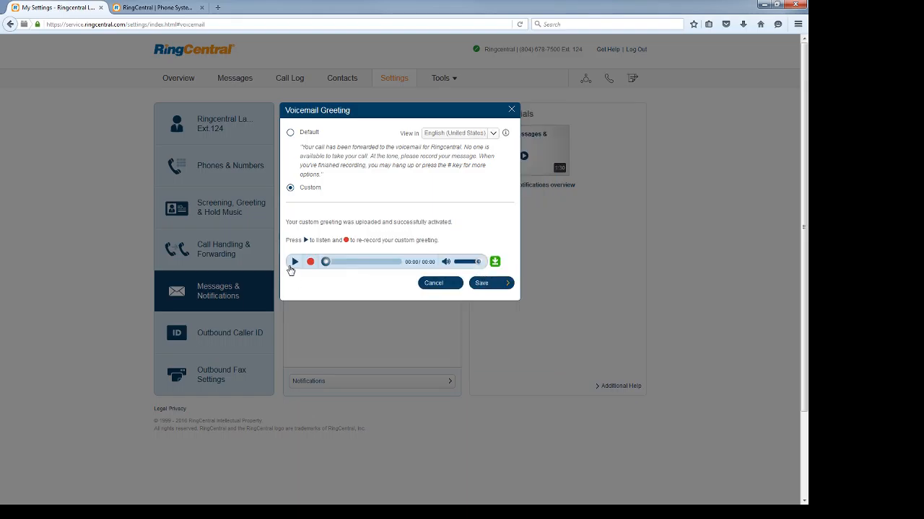
Play back the recorded custom greeting at a lower volume and save it as the user-hours voicemail greeting.
{"action": "left_click", "coordinate": [295, 262]}
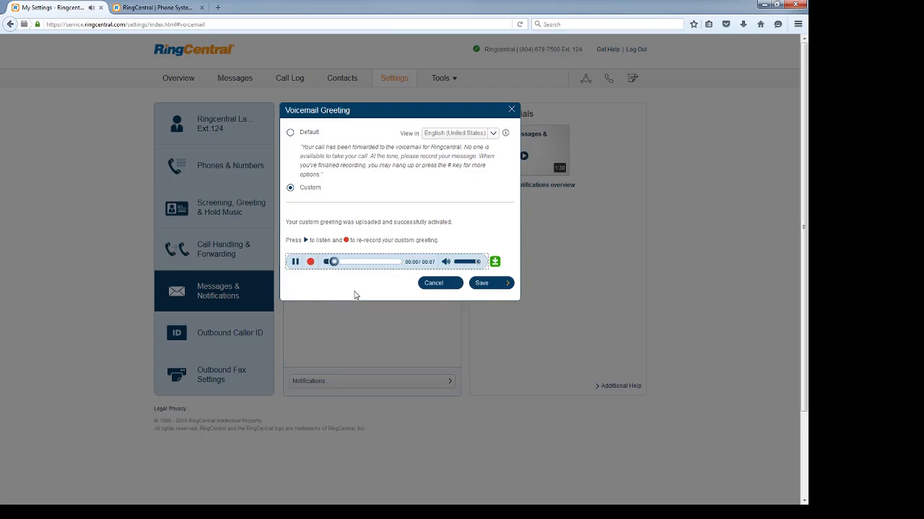
{"action": "left_click", "coordinate": [457, 262]}
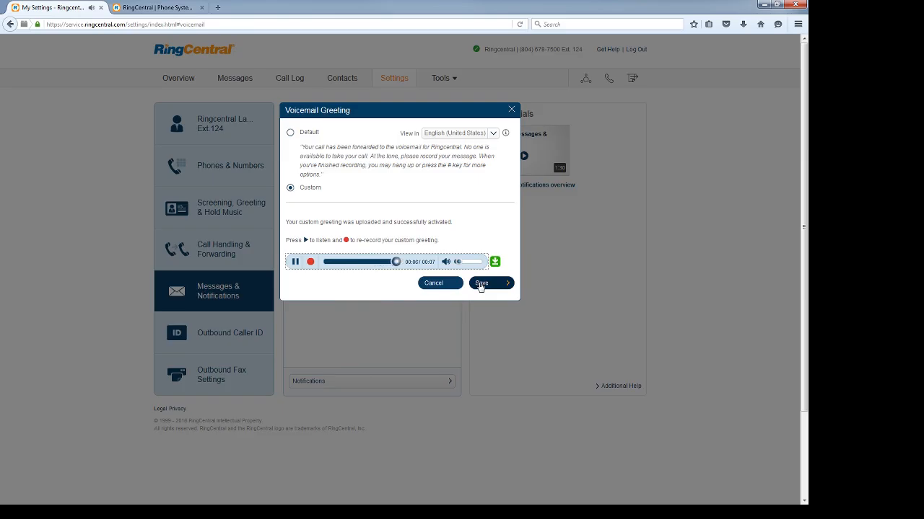
{"action": "left_click", "coordinate": [479, 284]}
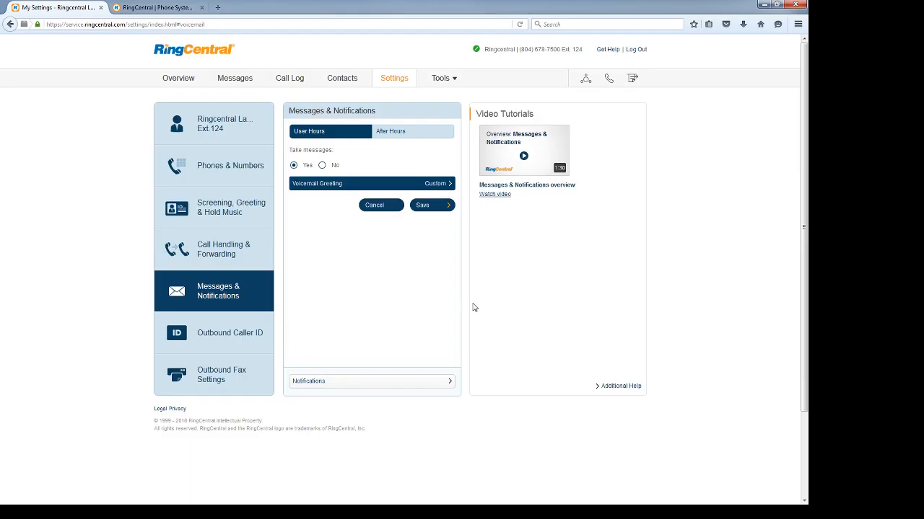
Compare the After Hours and User Hours message settings, ending on After Hours.
{"action": "left_click", "coordinate": [380, 138]}
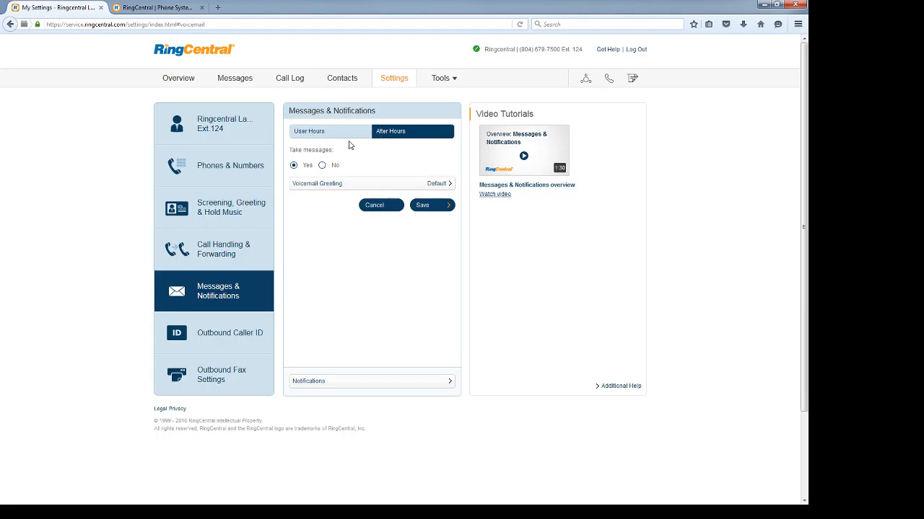
{"action": "left_click", "coordinate": [344, 137]}
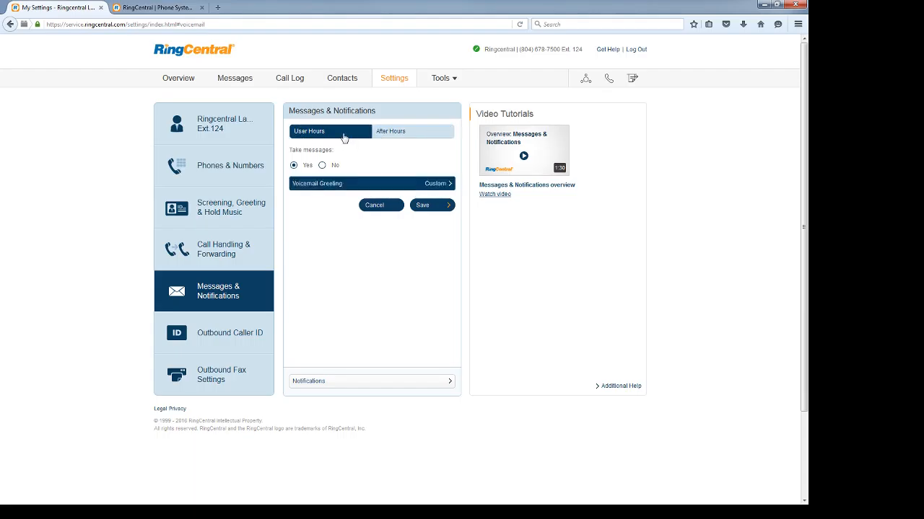
{"action": "left_click", "coordinate": [397, 132]}
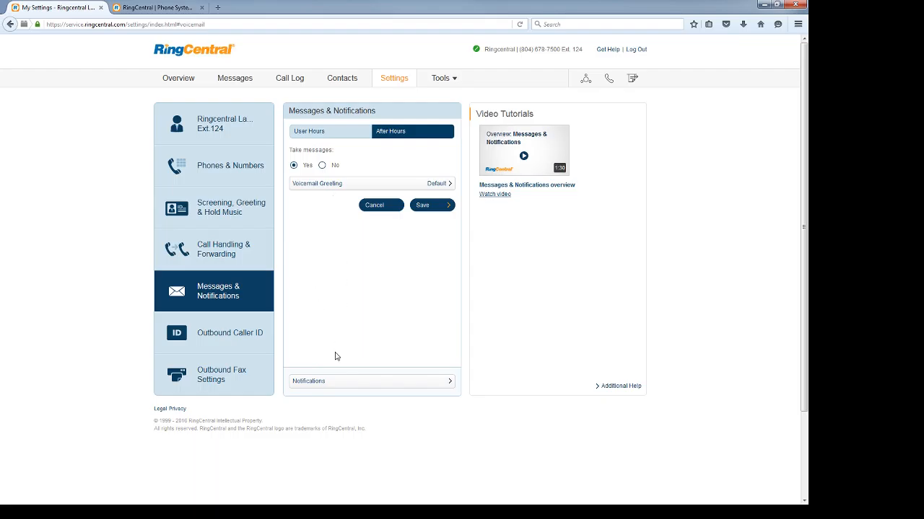
Open Notifications and review the voicemail email options for including attachments and marking messages as read once emailed.
{"action": "left_click", "coordinate": [435, 384]}
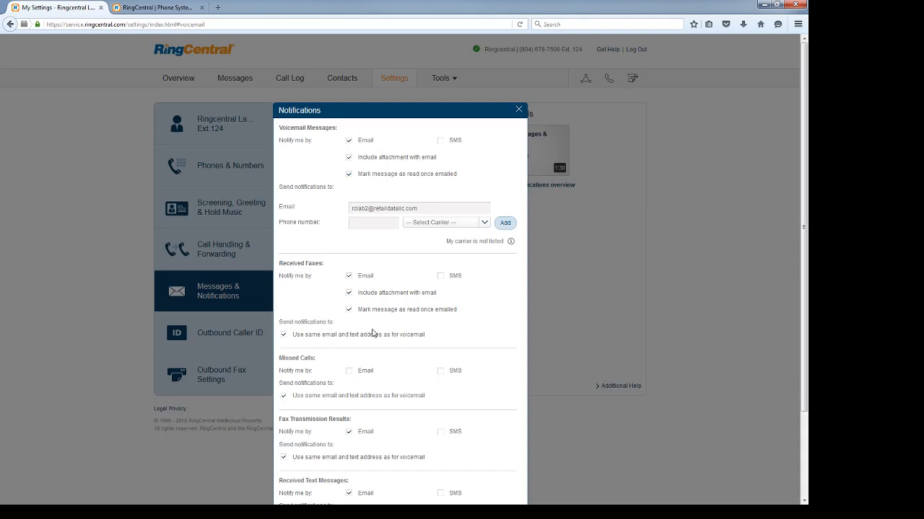
{"action": "scroll", "coordinate": [336, 293], "scroll_direction": "down", "scroll_amount": 3}
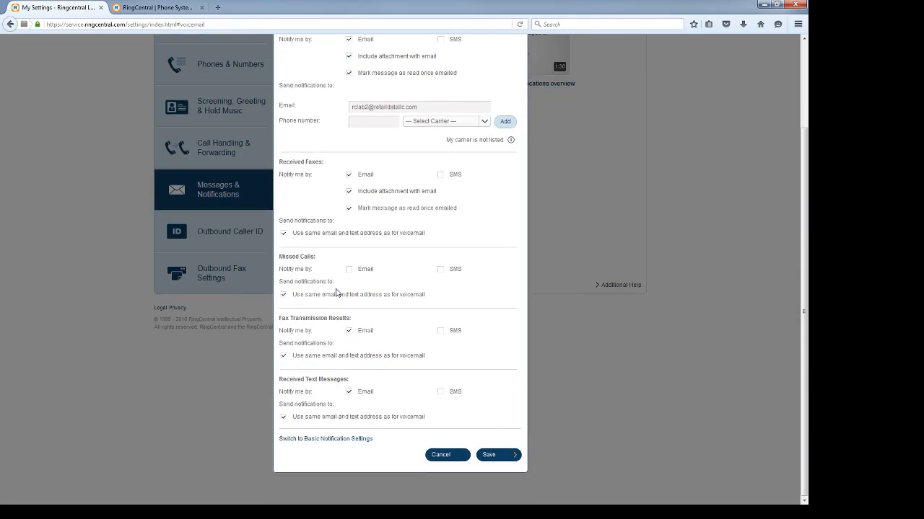
{"action": "scroll", "coordinate": [335, 293], "scroll_direction": "up", "scroll_amount": 3}
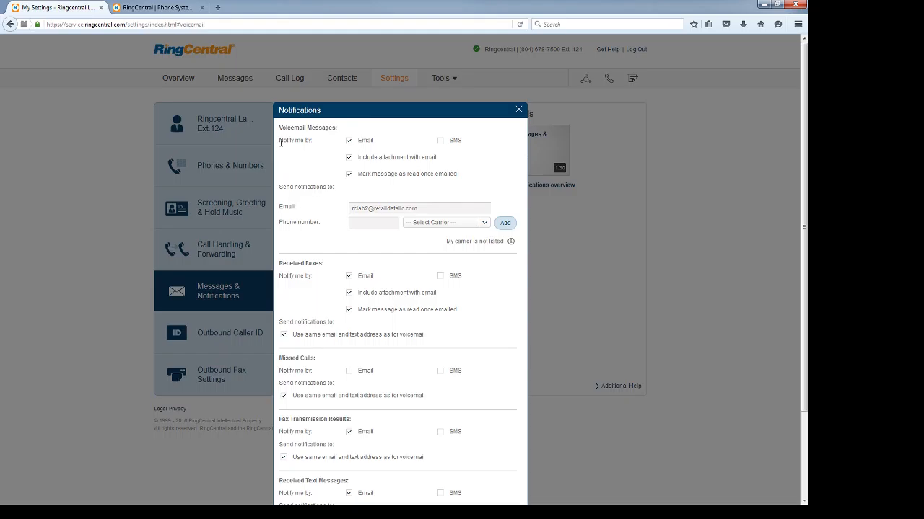
{"action": "left_click_drag", "start_coordinate": [282, 128], "coordinate": [350, 128]}
{"action": "left_click", "coordinate": [384, 145]}
{"action": "left_click_drag", "start_coordinate": [437, 157], "coordinate": [358, 165]}
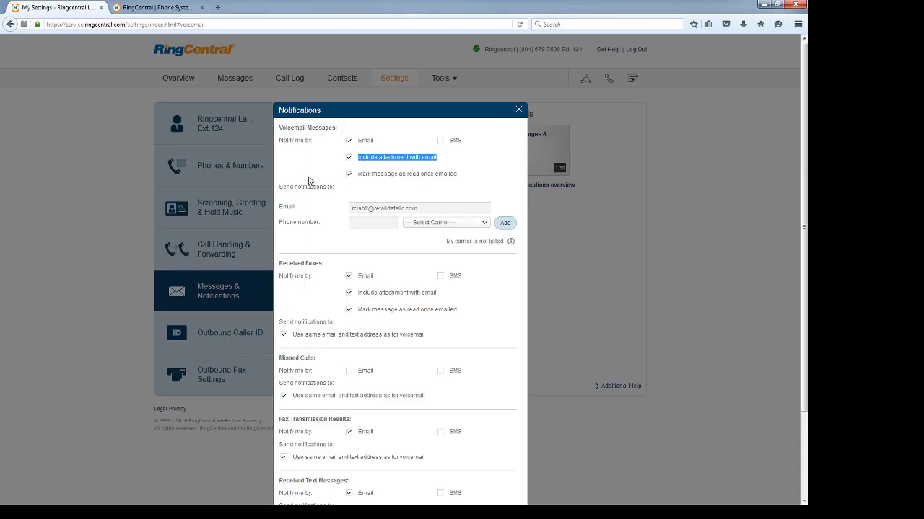
{"action": "left_click_drag", "start_coordinate": [478, 176], "coordinate": [361, 182]}
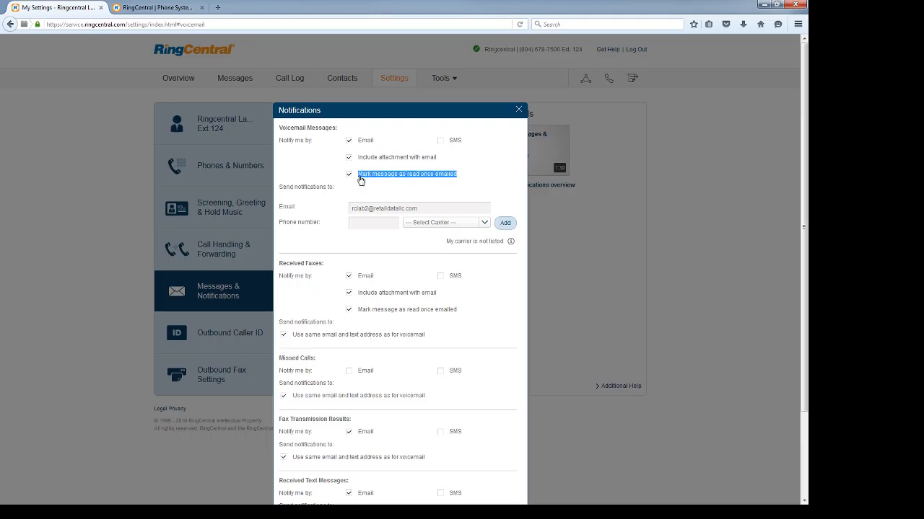
{"action": "left_click", "coordinate": [285, 203]}
Review the notification options for faxes, missed calls and text messages, and close the Notifications dialog.
{"action": "scroll", "coordinate": [284, 204], "scroll_direction": "down", "scroll_amount": 3}
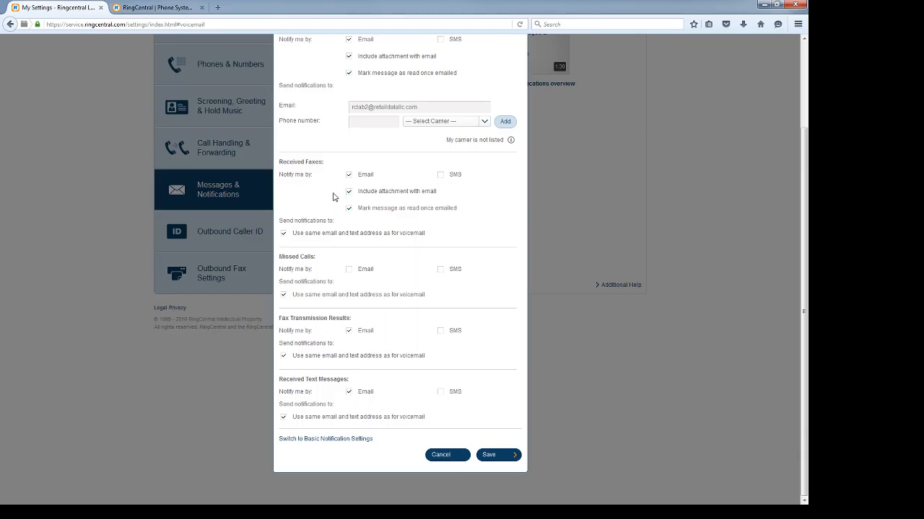
{"action": "scroll", "coordinate": [321, 200], "scroll_direction": "up", "scroll_amount": 3}
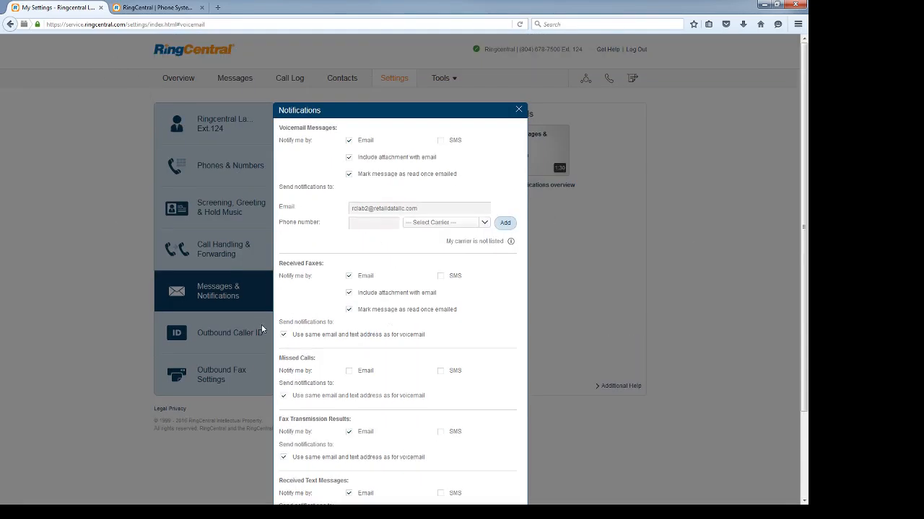
{"action": "scroll", "coordinate": [259, 320], "scroll_direction": "down", "scroll_amount": 3}
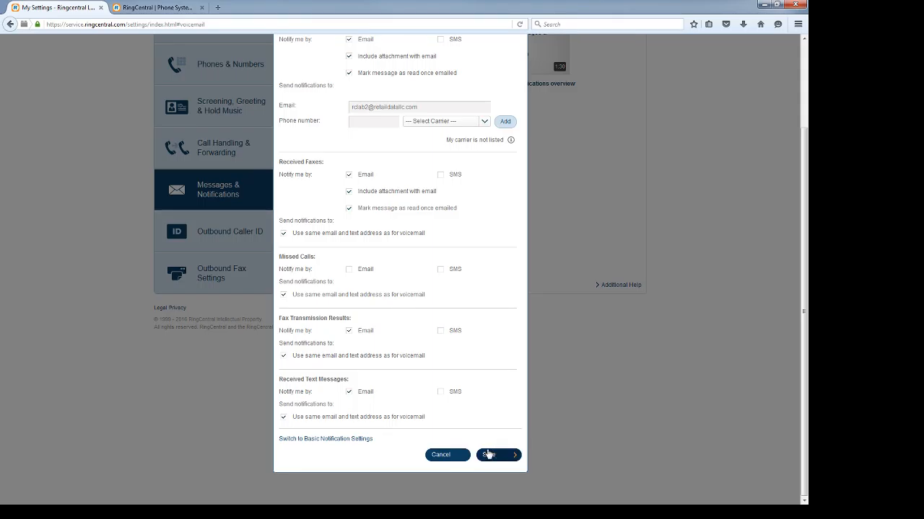
{"action": "left_click", "coordinate": [453, 457]}
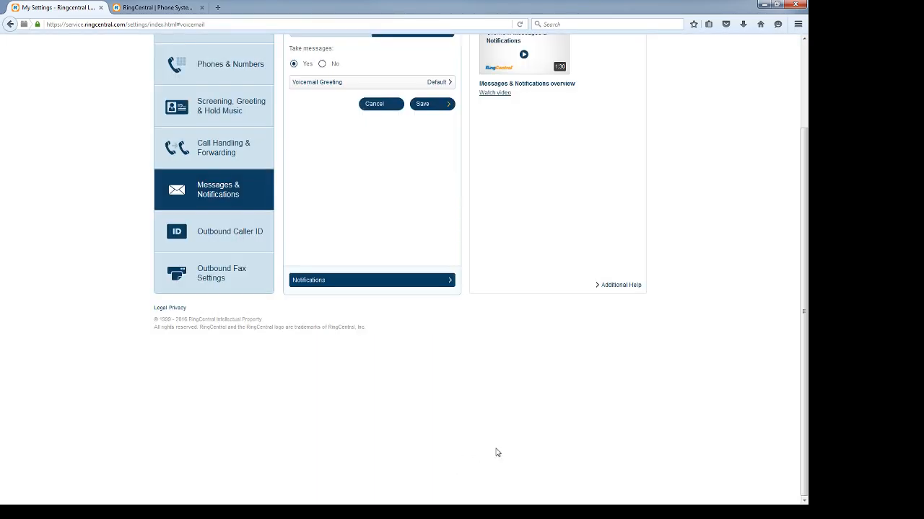
Open Outbound Caller ID and review the number selections by feature, from RingOut from Web down to Alternate Caller ID.
{"action": "scroll", "coordinate": [515, 451], "scroll_direction": "up", "scroll_amount": 3}
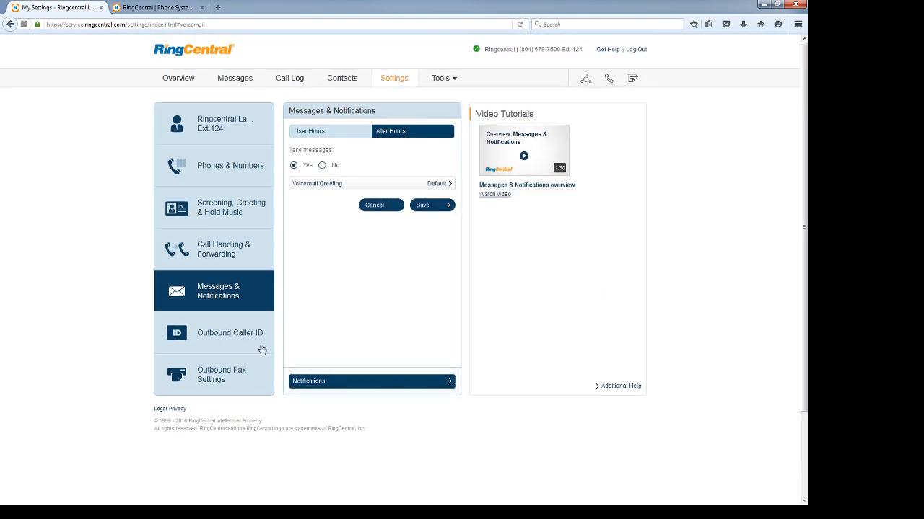
{"action": "left_click", "coordinate": [160, 343]}
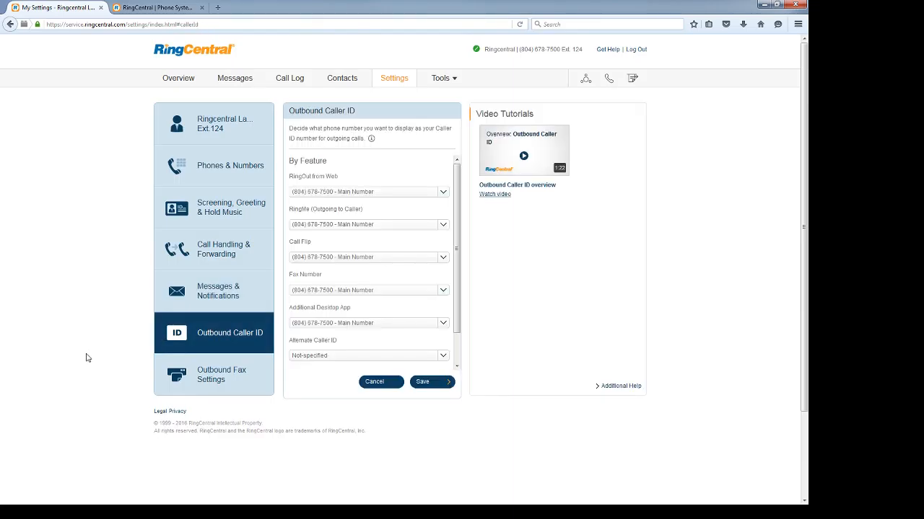
{"action": "scroll", "coordinate": [385, 150], "scroll_direction": "down", "scroll_amount": 3}
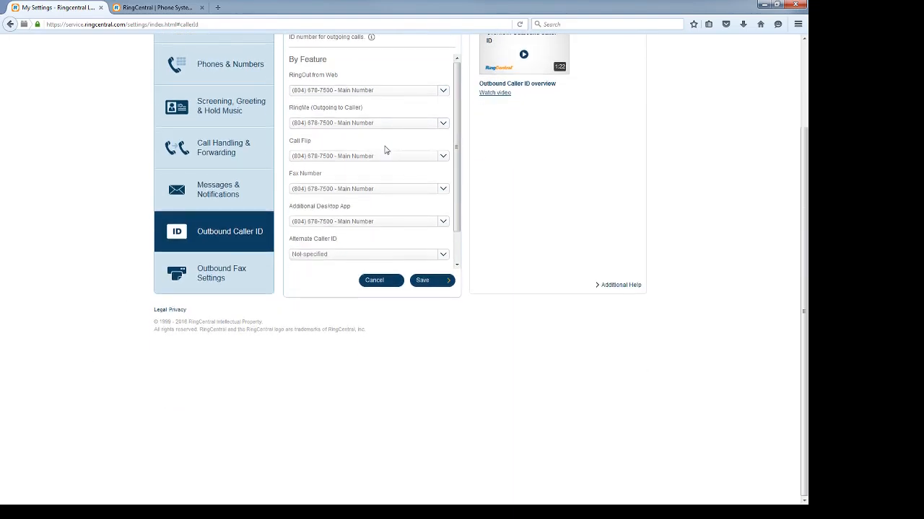
{"action": "left_click_drag", "start_coordinate": [458, 114], "coordinate": [451, 151]}
{"action": "scroll", "coordinate": [368, 338], "scroll_direction": "up", "scroll_amount": 3}
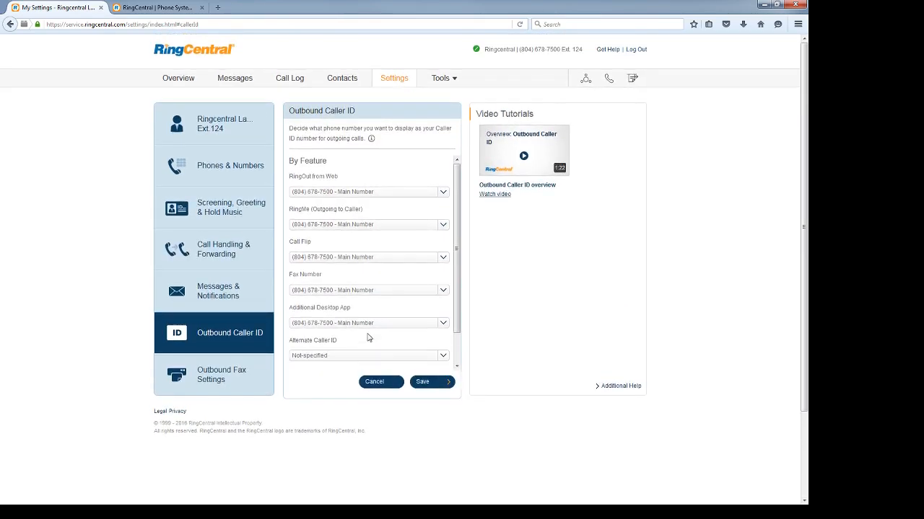
Open Outbound Fax Settings, view the Contempo cover page in an enlarged preview, and close the preview and the Cover Page dialog.
{"action": "left_click", "coordinate": [193, 373]}
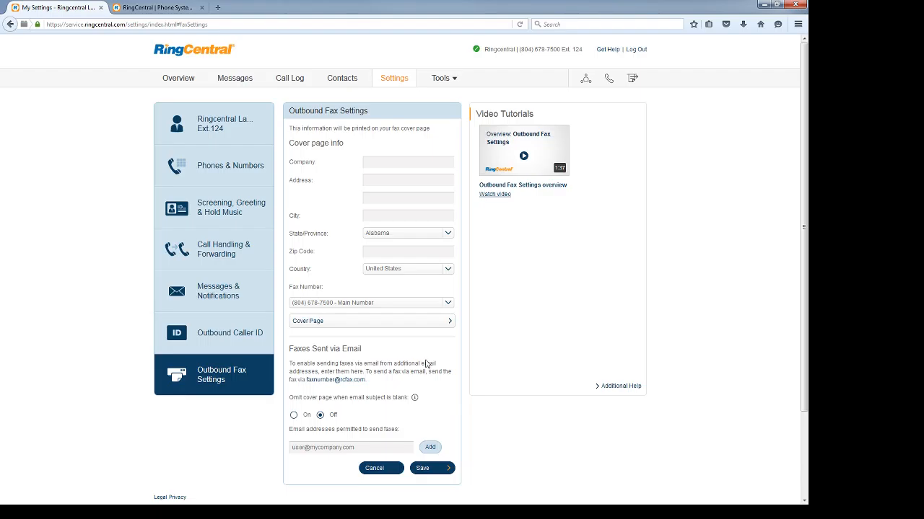
{"action": "left_click", "coordinate": [344, 327]}
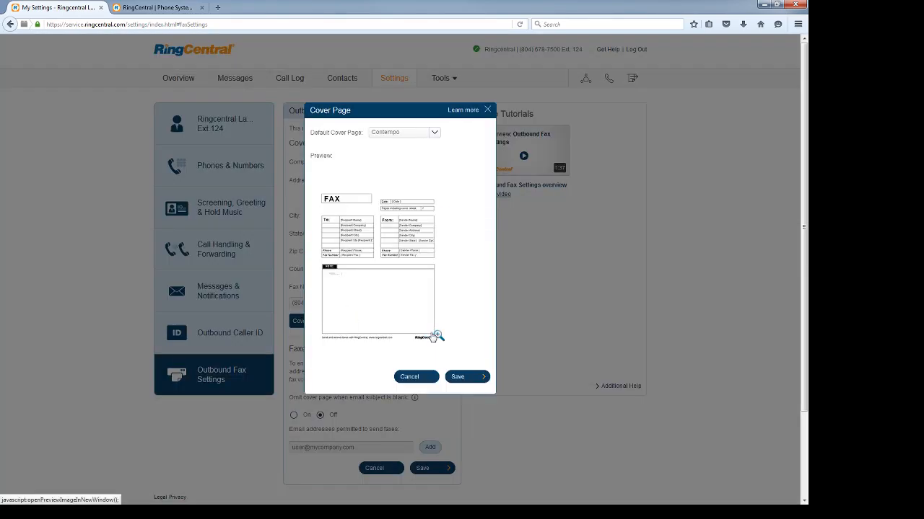
{"action": "left_click", "coordinate": [436, 337]}
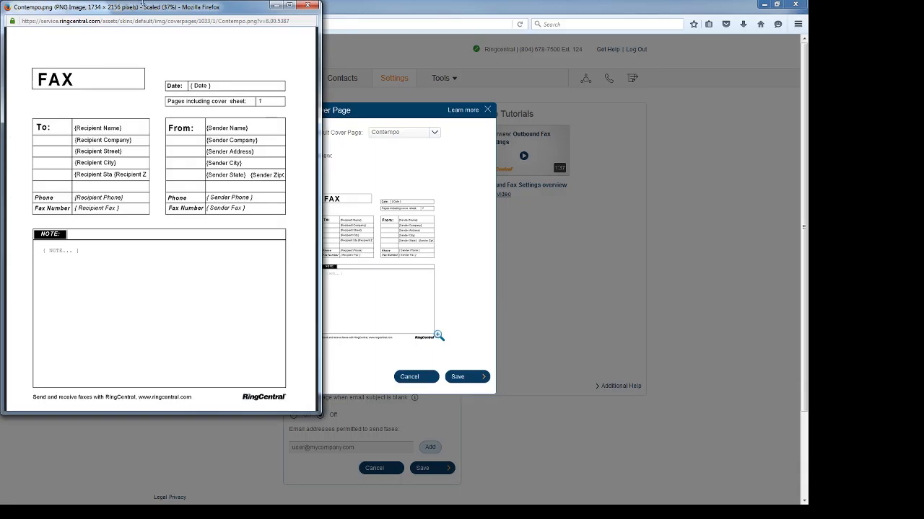
{"action": "left_click_drag", "start_coordinate": [148, 8], "coordinate": [340, 48]}
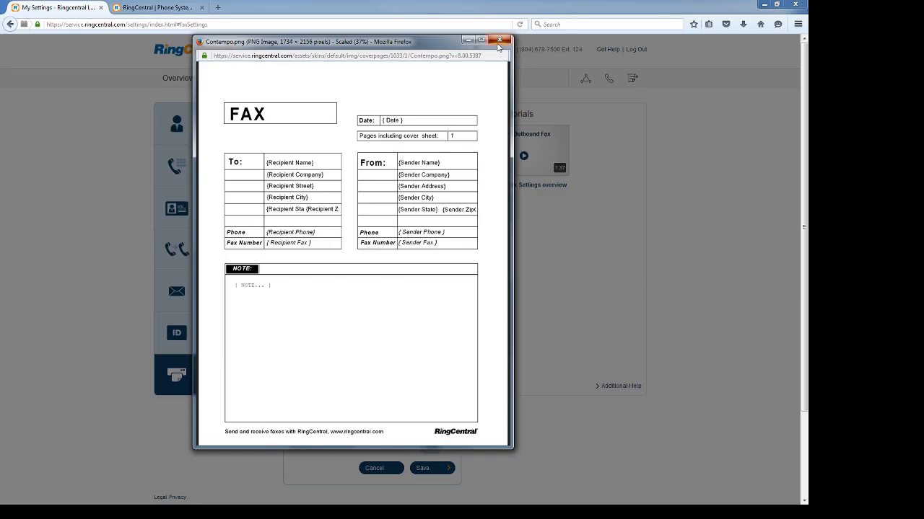
{"action": "left_click", "coordinate": [499, 40]}
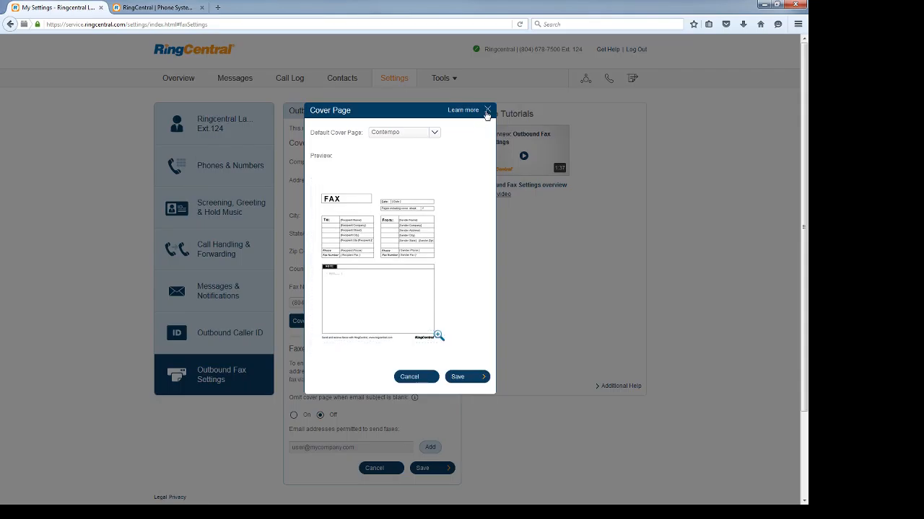
{"action": "left_click", "coordinate": [488, 110]}
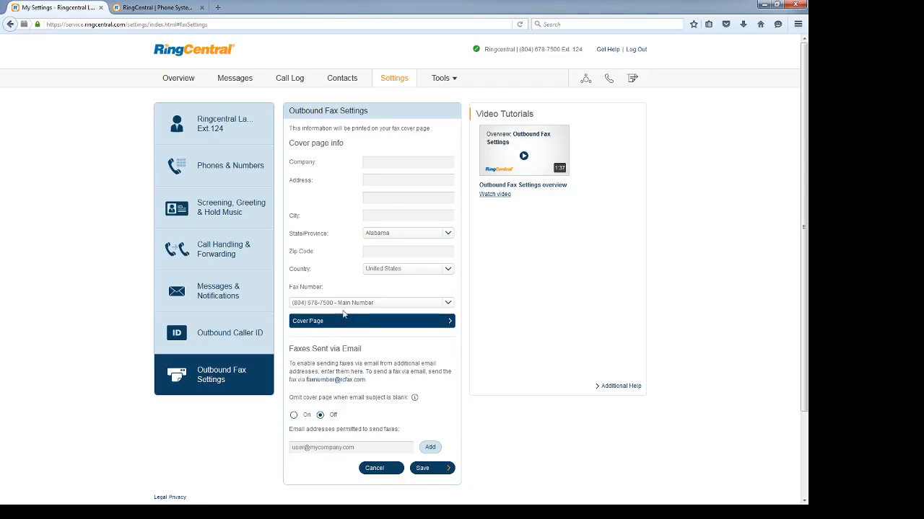
Turn on omitting the cover page when the email subject is blank for faxes sent via email.
{"action": "scroll", "coordinate": [505, 339], "scroll_direction": "down", "scroll_amount": 2}
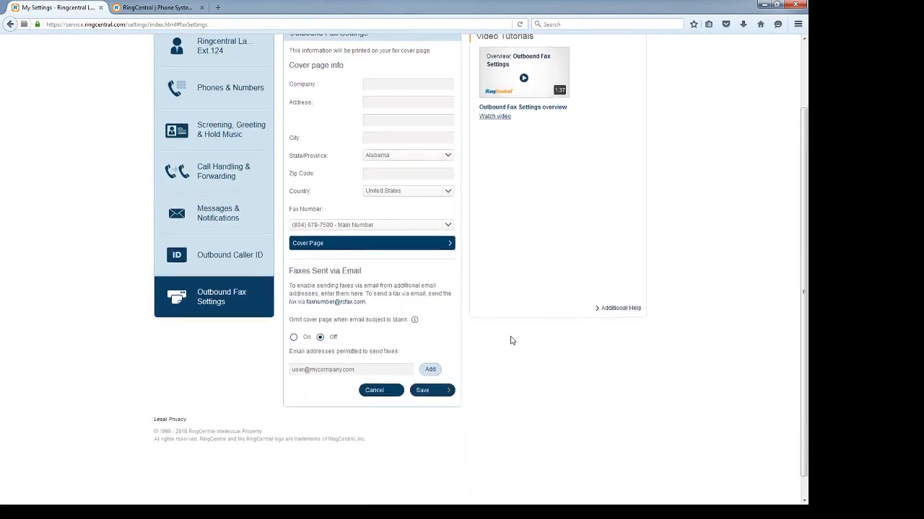
{"action": "scroll", "coordinate": [512, 341], "scroll_direction": "down", "scroll_amount": 1}
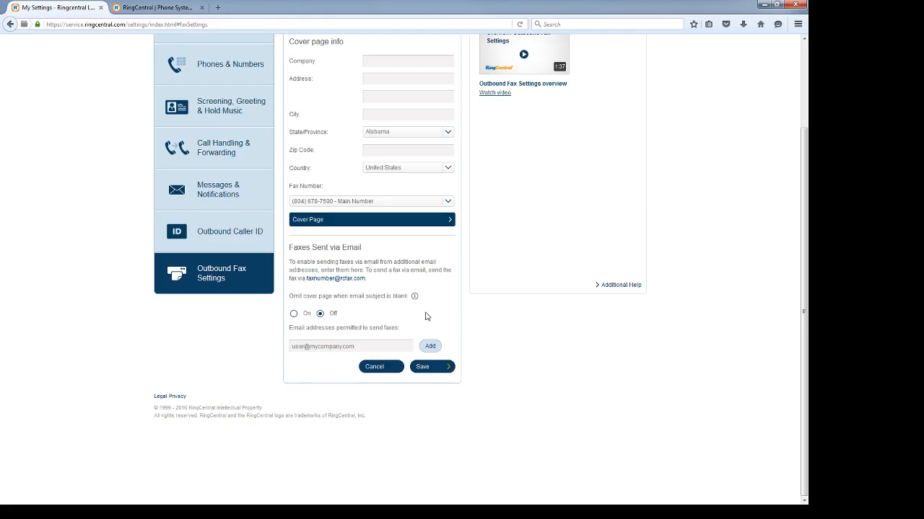
{"action": "left_click_drag", "start_coordinate": [292, 298], "coordinate": [378, 303]}
{"action": "left_click", "coordinate": [385, 302]}
{"action": "left_click", "coordinate": [294, 315]}
{"action": "scroll", "coordinate": [445, 291], "scroll_direction": "up", "scroll_amount": 3}
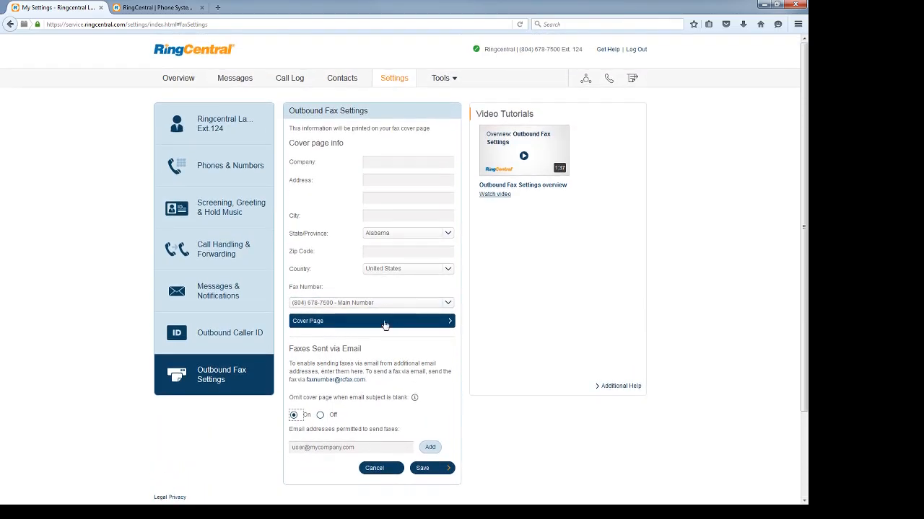
{"action": "left_click_drag", "start_coordinate": [293, 398], "coordinate": [423, 399]}
{"action": "left_click", "coordinate": [565, 436]}
Reopen the fax cover page settings, check the enlarged Contempo preview again, and close both without changes.
{"action": "left_click", "coordinate": [424, 322]}
{"action": "left_click", "coordinate": [371, 294]}
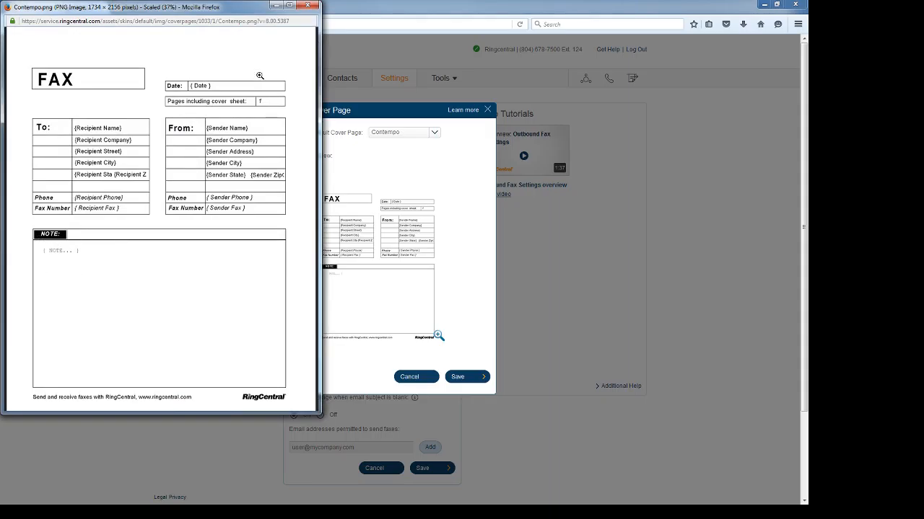
{"action": "left_click", "coordinate": [307, 5]}
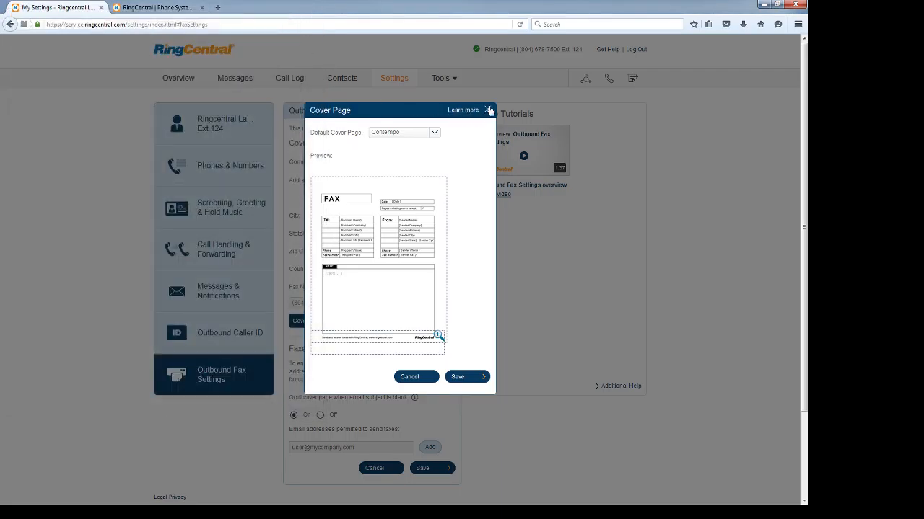
{"action": "left_click", "coordinate": [488, 110]}
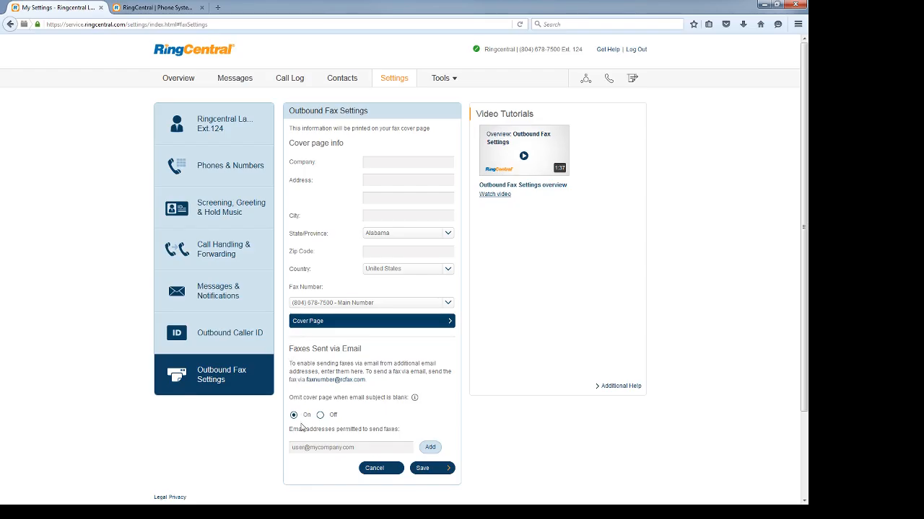
Begin an entry for an email address permitted to send faxes.
{"action": "left_click", "coordinate": [309, 445]}
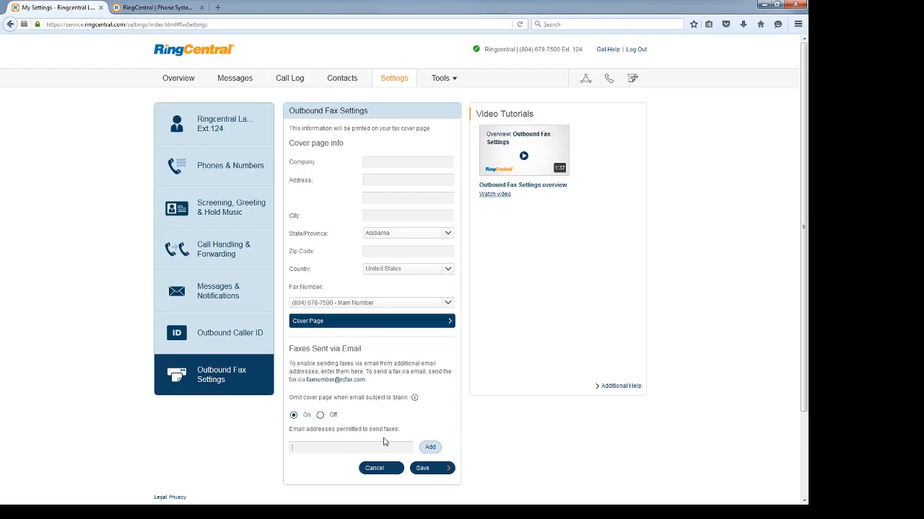